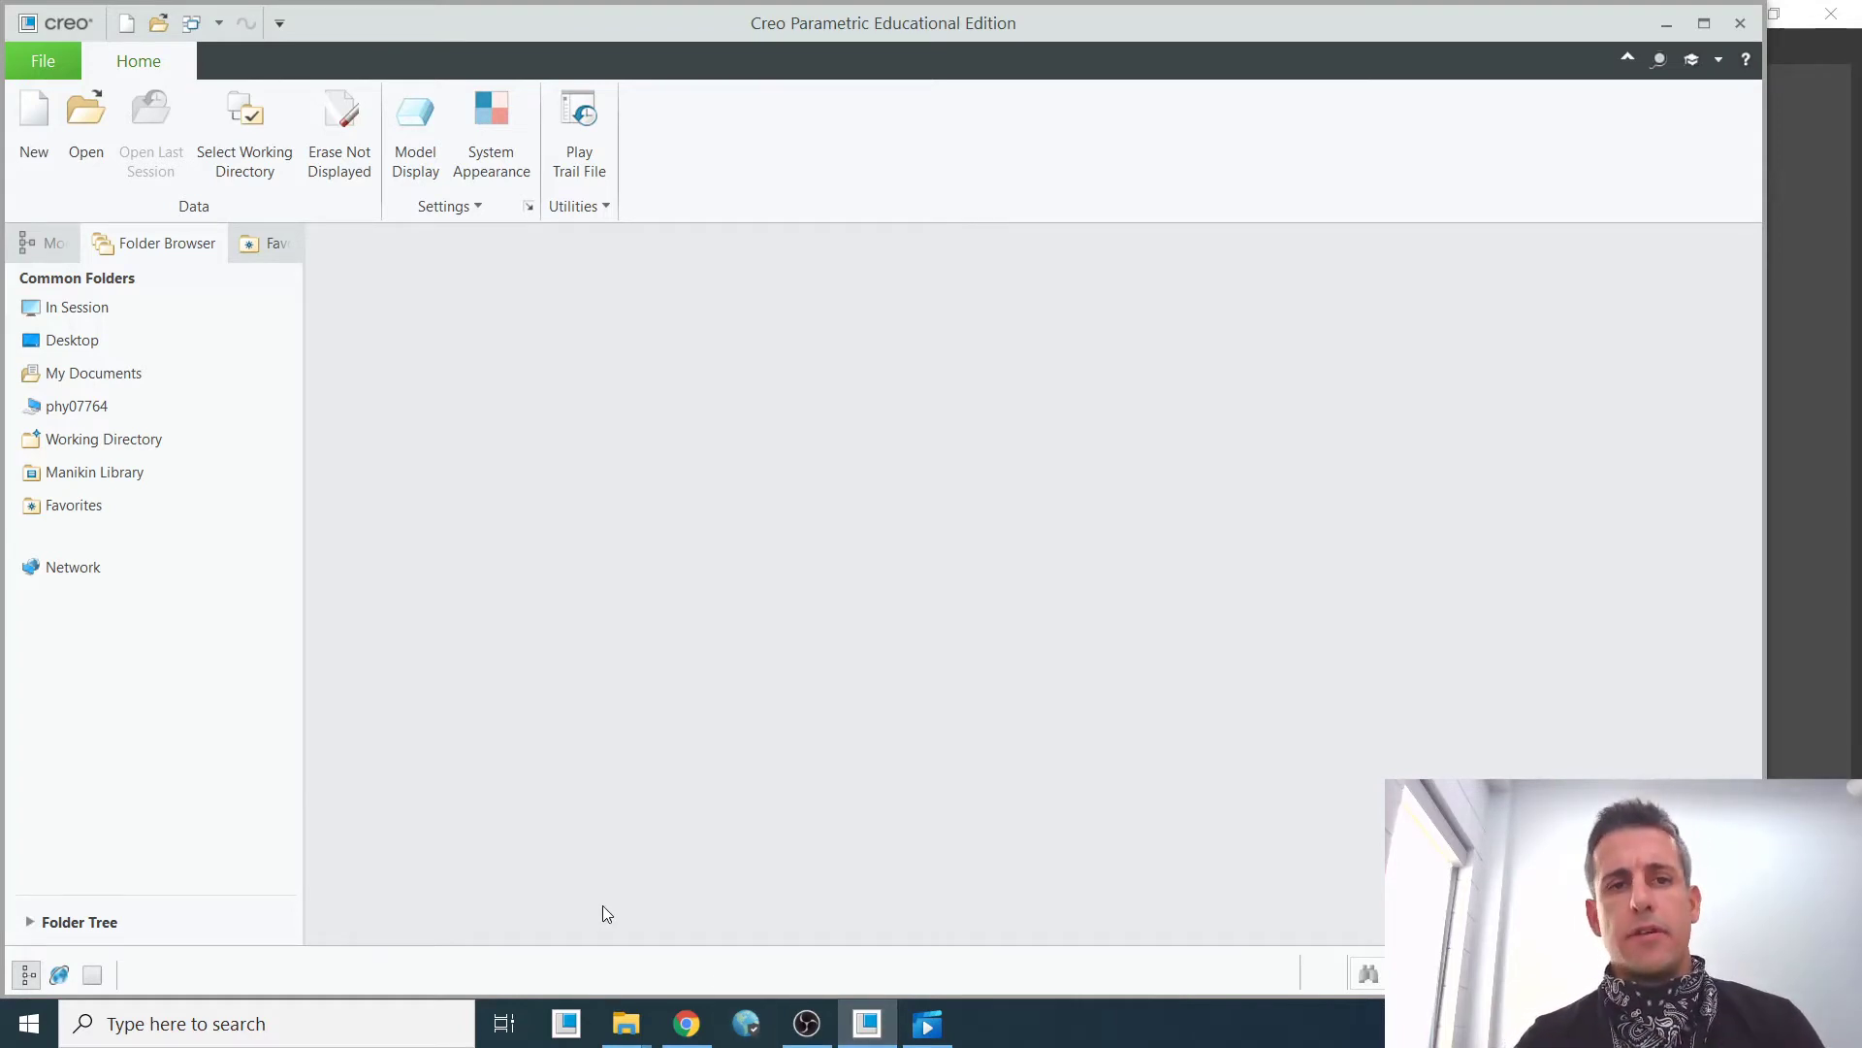
Switch from Creo to the EGR131-2 2020 Moodle course page in Chrome
{"action": "left_click", "coordinate": [687, 1025]}
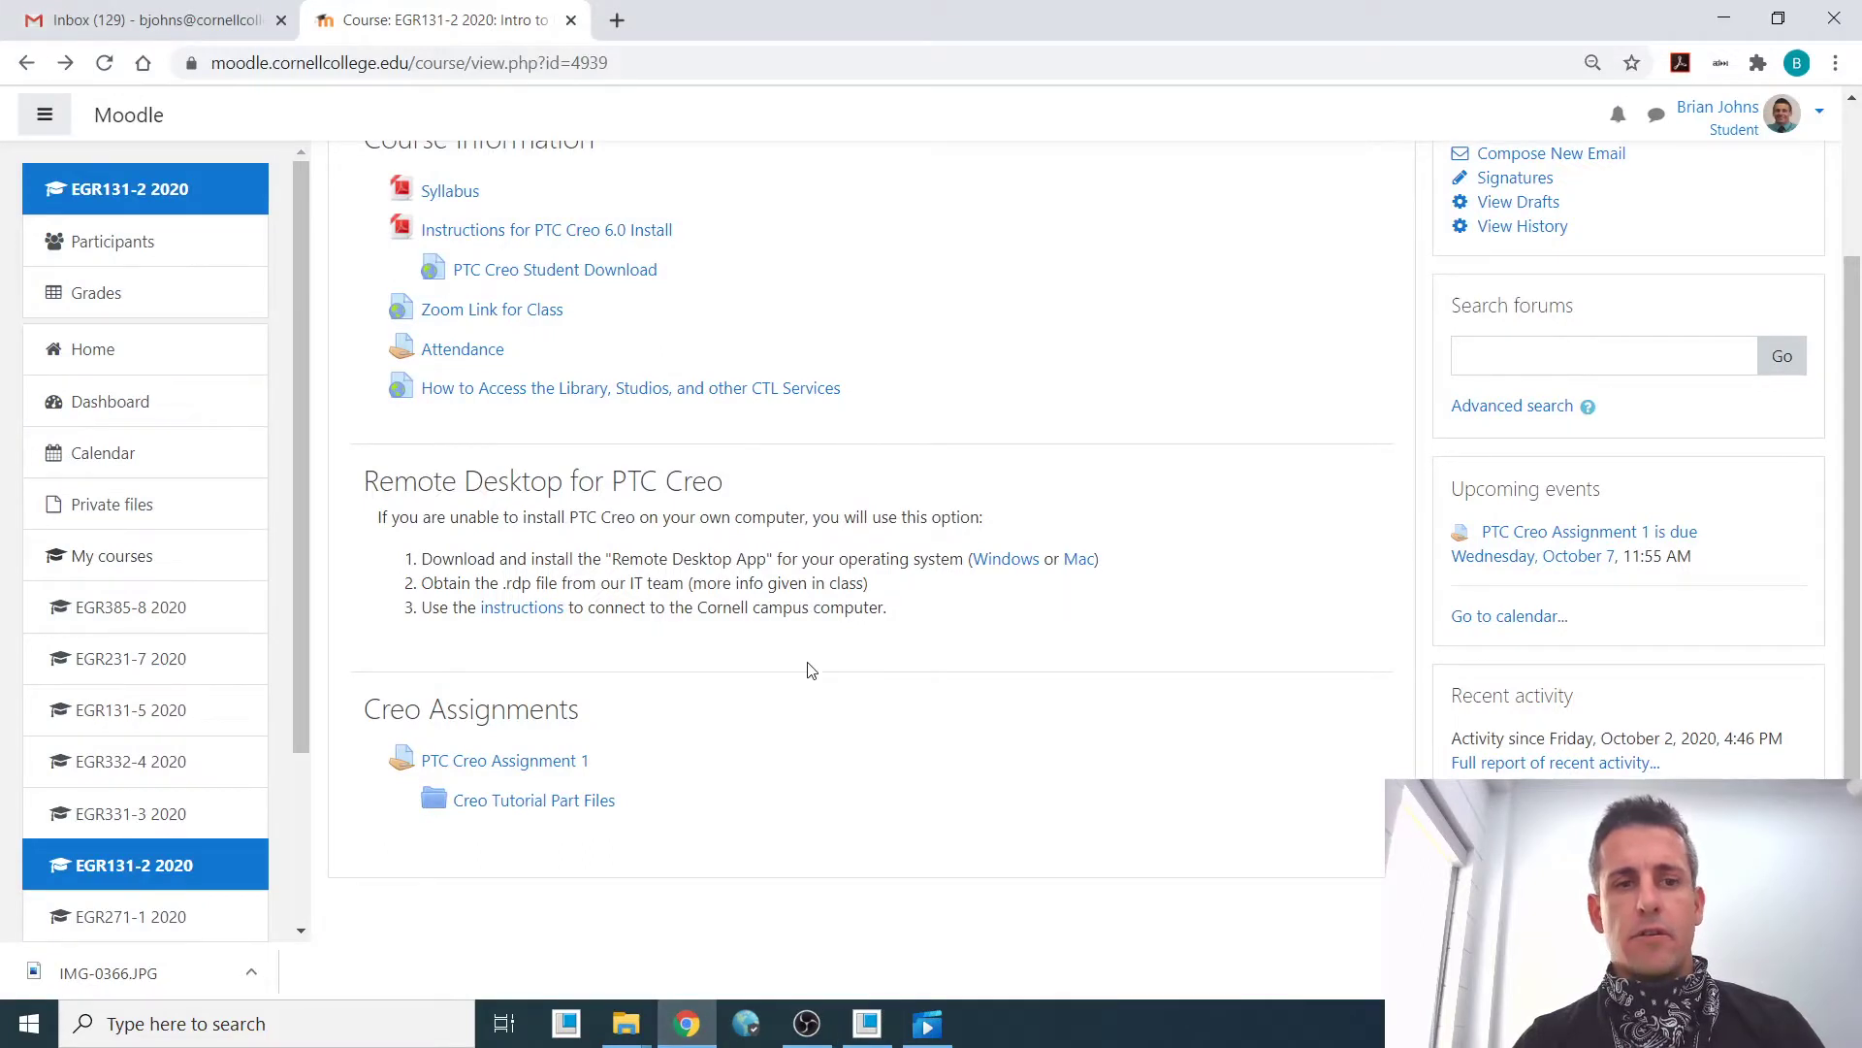
Download the Creo Tutorial Part Files folder as a zip and open the downloaded archive
{"action": "scroll", "coordinate": [811, 670], "scroll_direction": "up", "scroll_amount": 3}
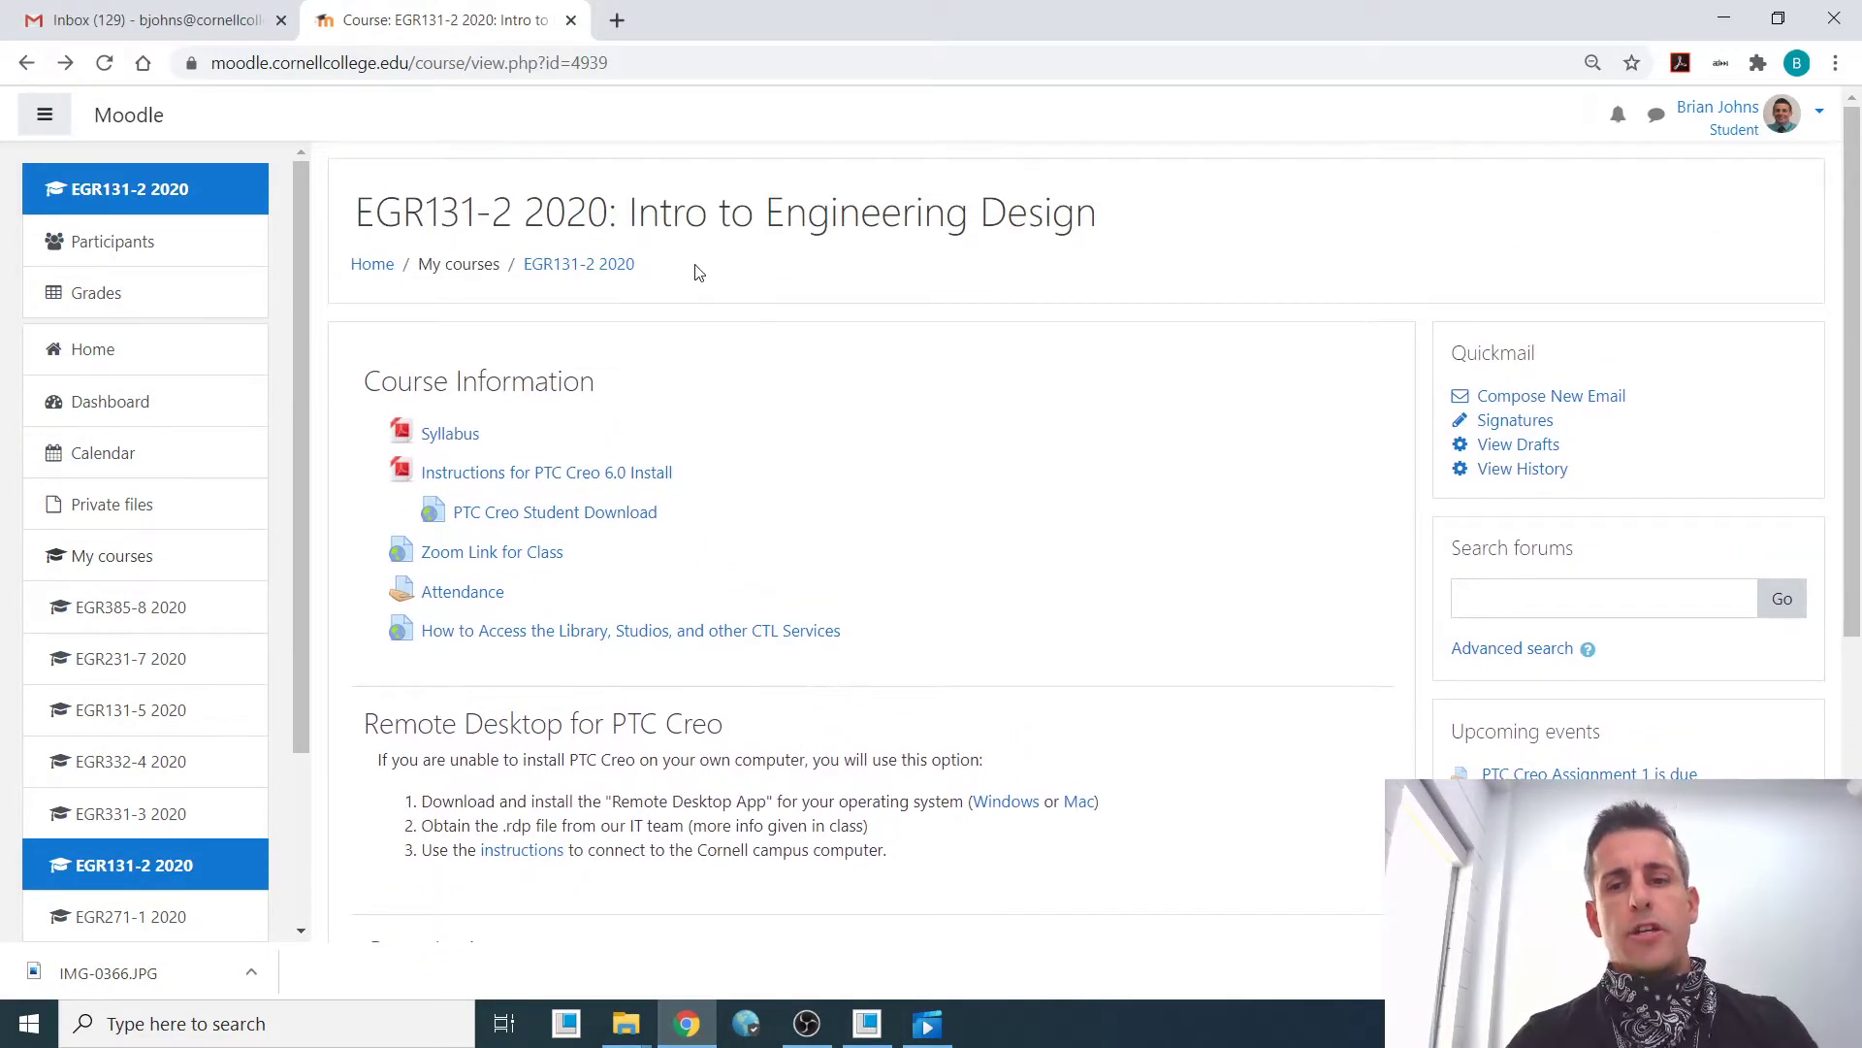
{"action": "scroll", "coordinate": [644, 333], "scroll_direction": "down", "scroll_amount": 3}
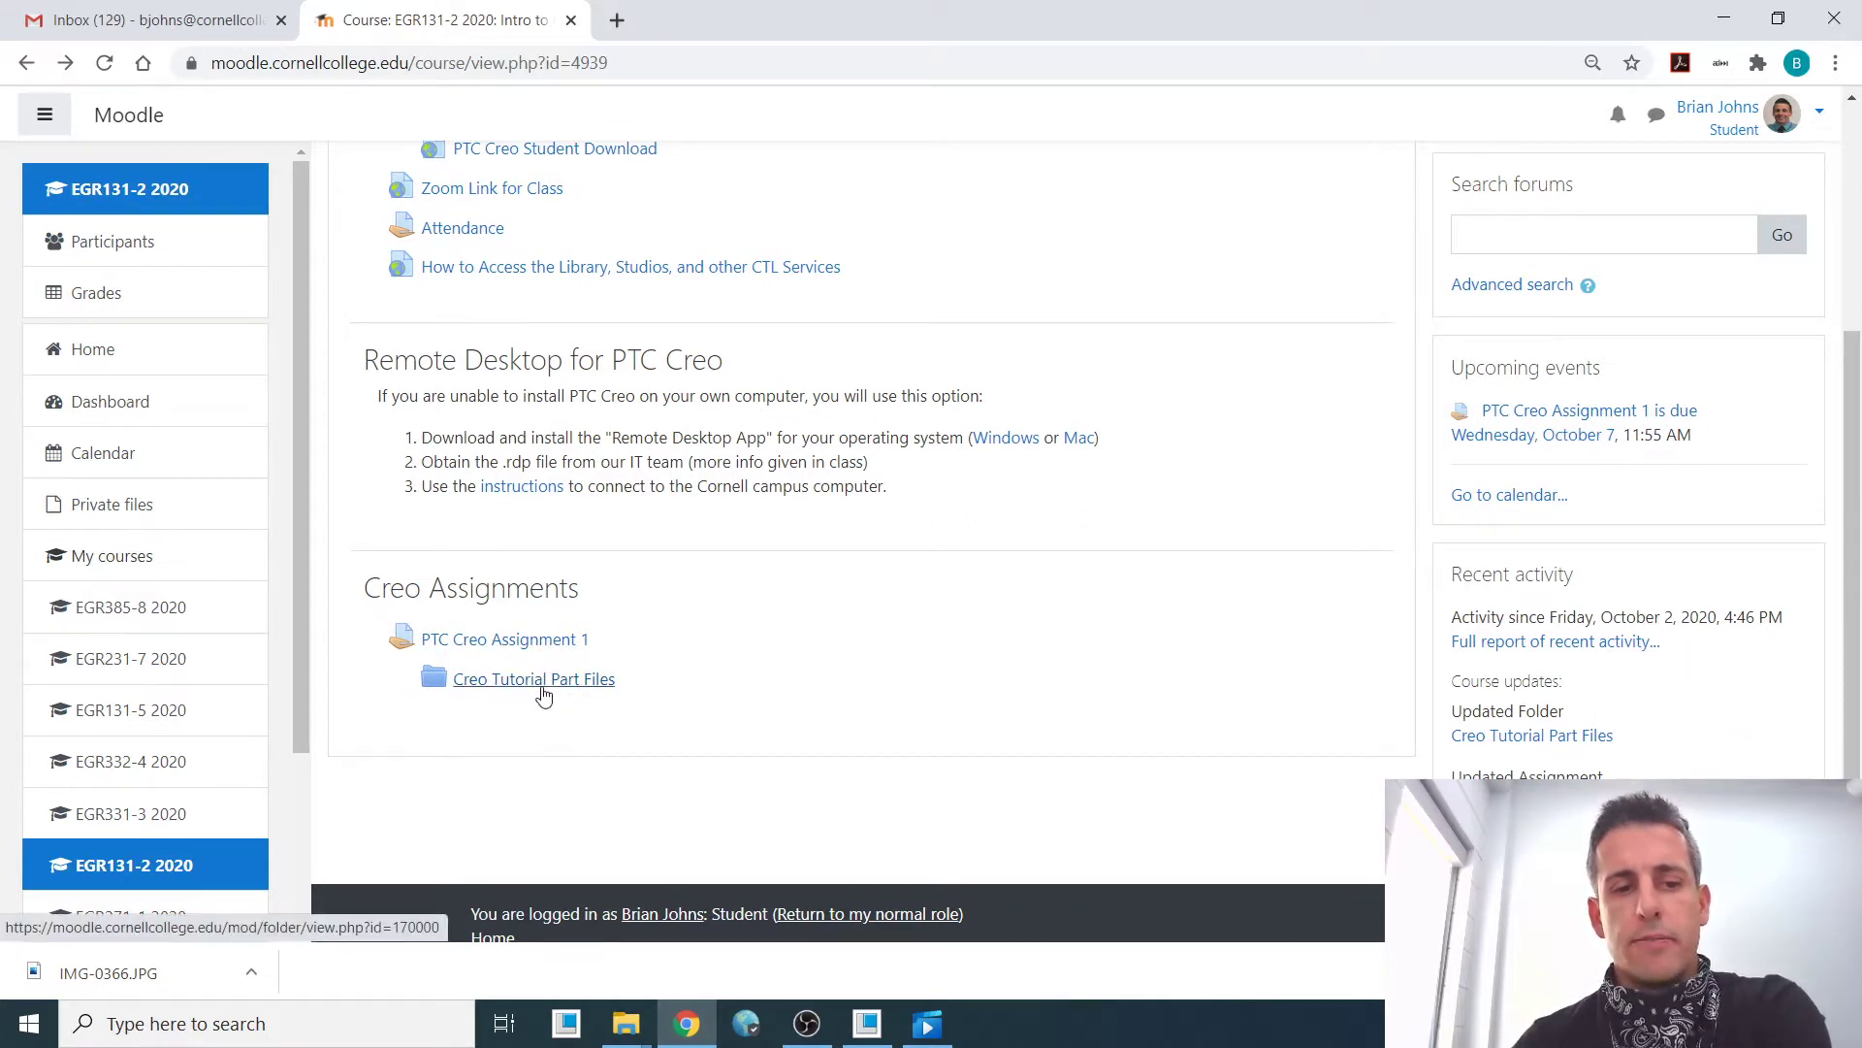
{"action": "left_click", "coordinate": [544, 681]}
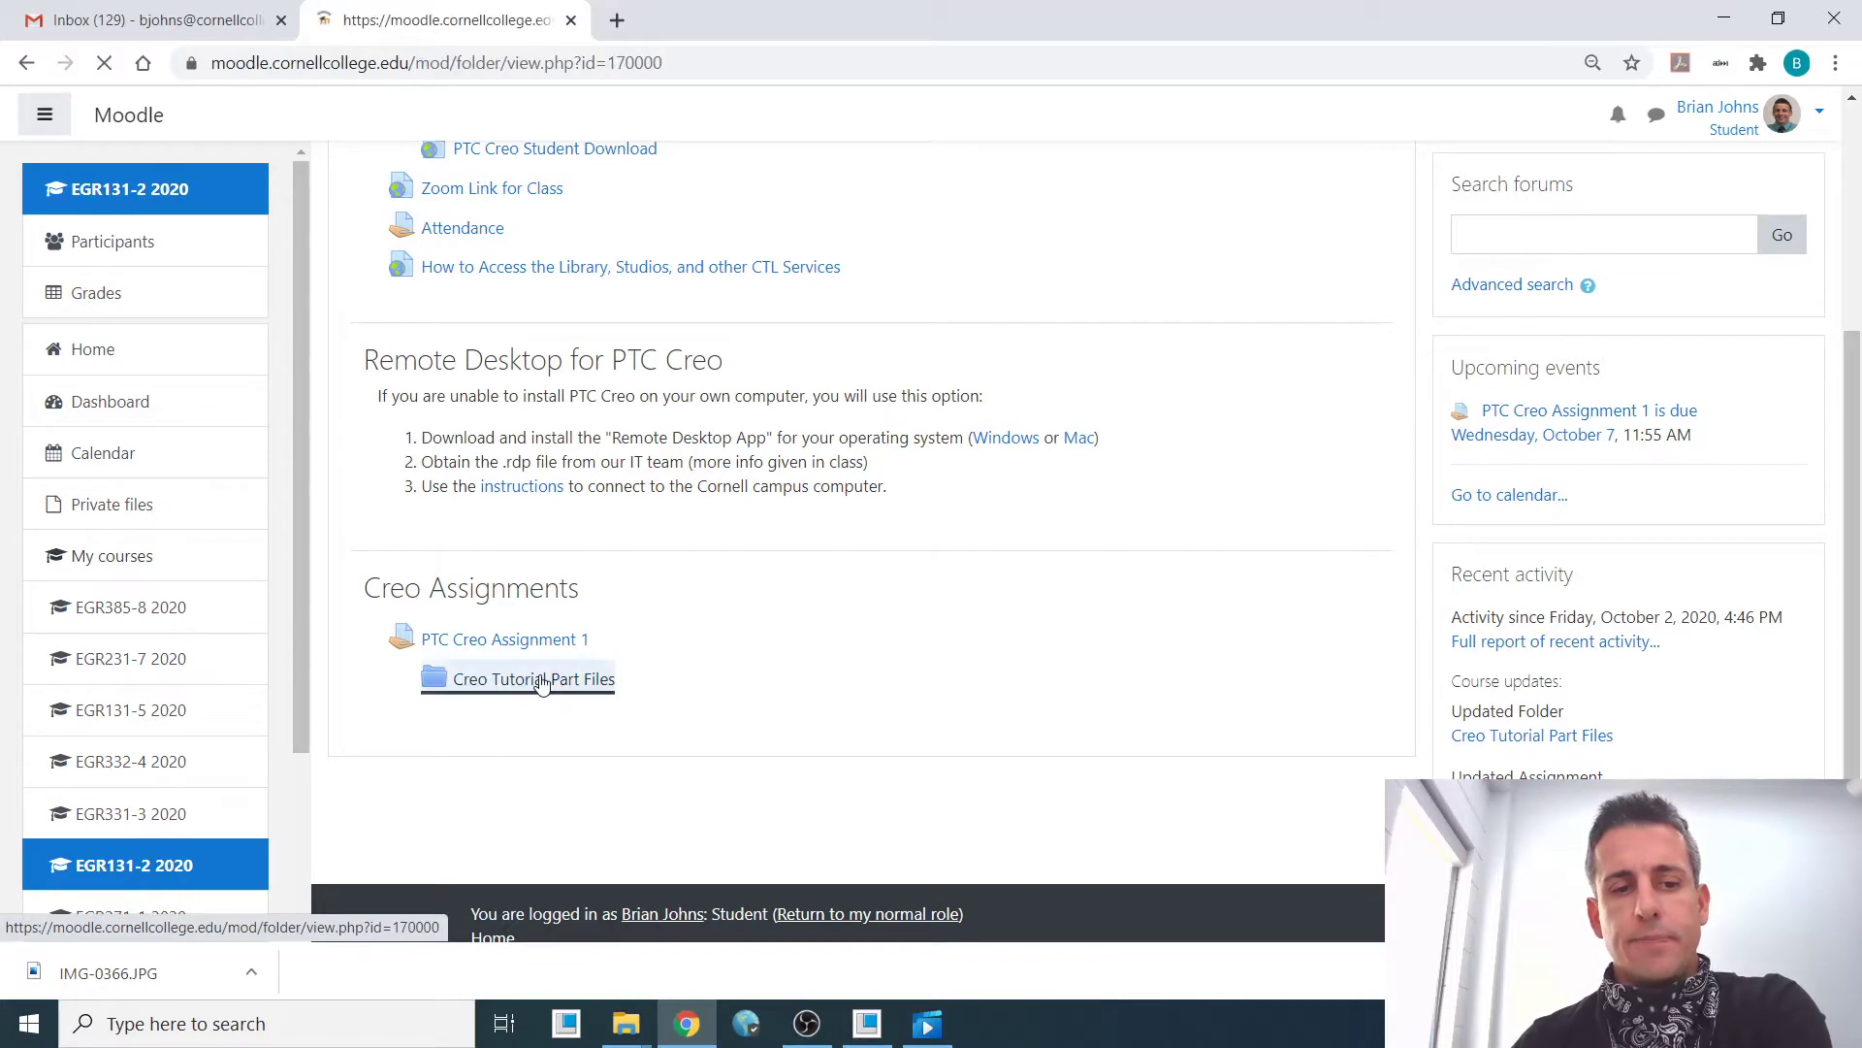
{"action": "scroll", "coordinate": [551, 507], "scroll_direction": "down", "scroll_amount": 4}
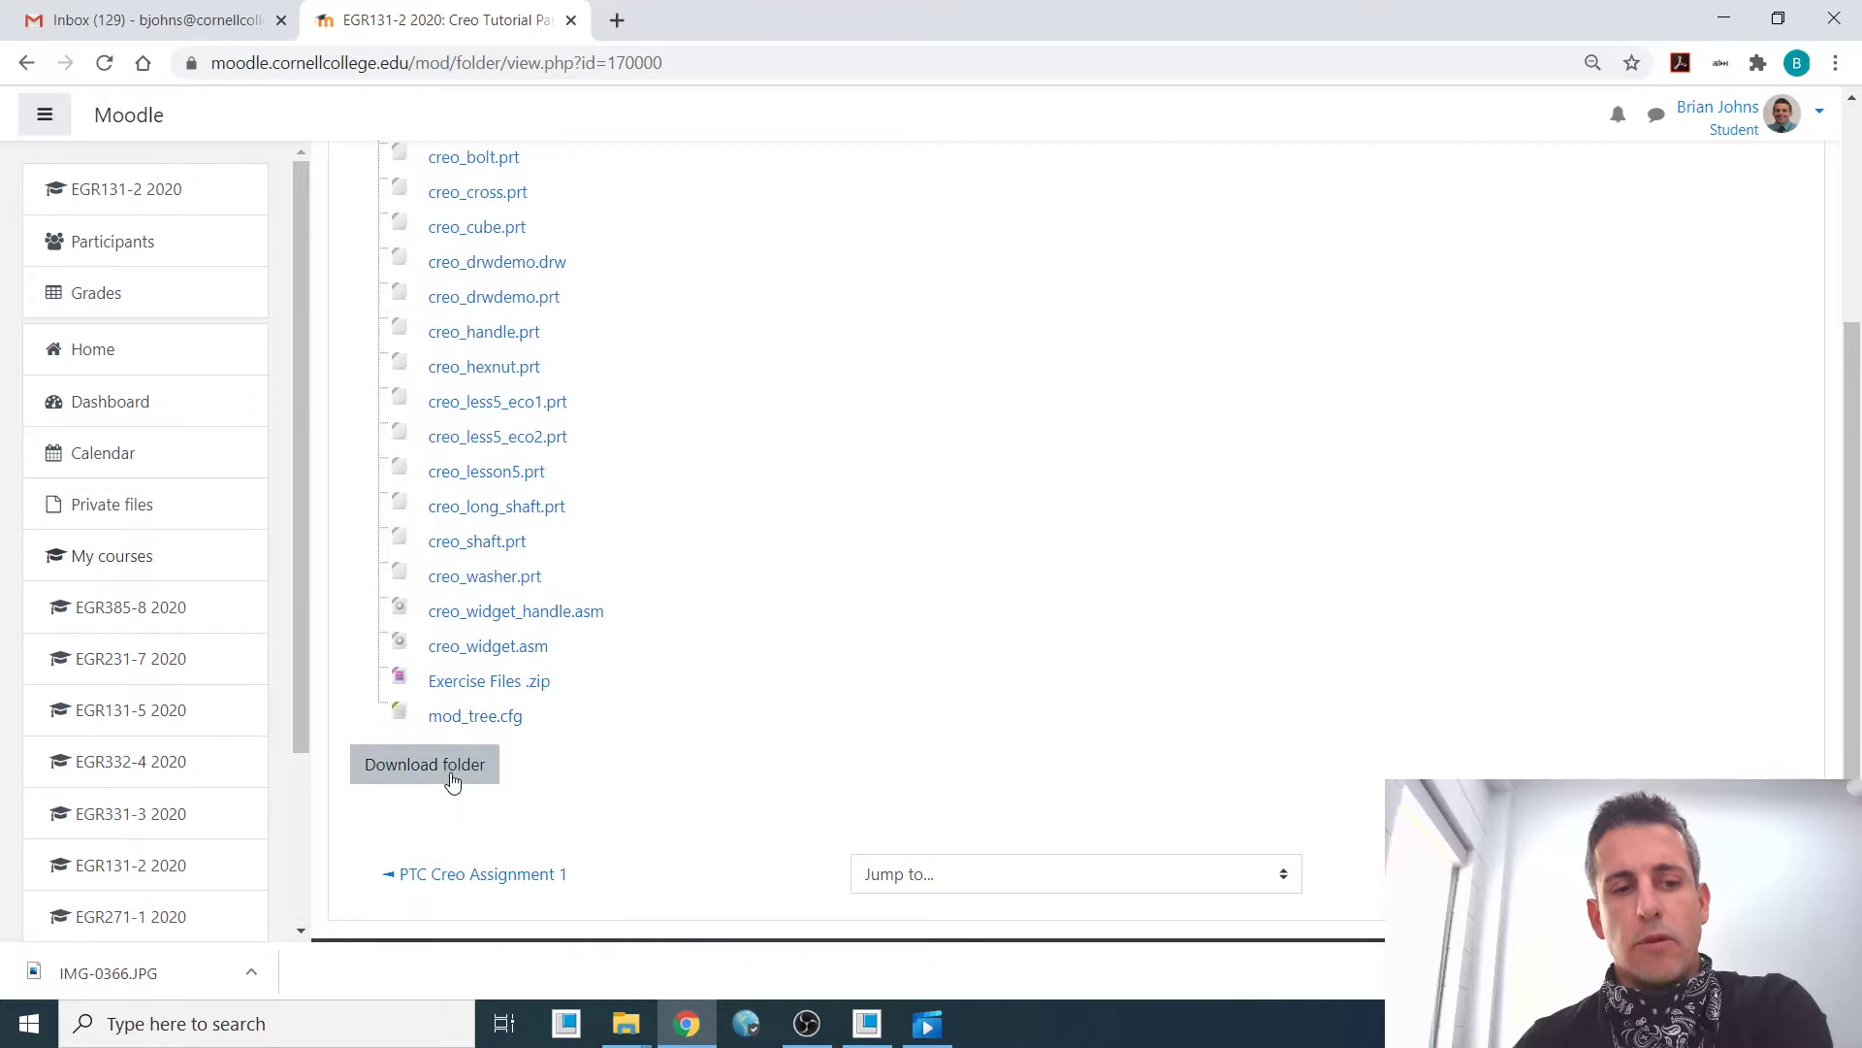
{"action": "left_click", "coordinate": [446, 777]}
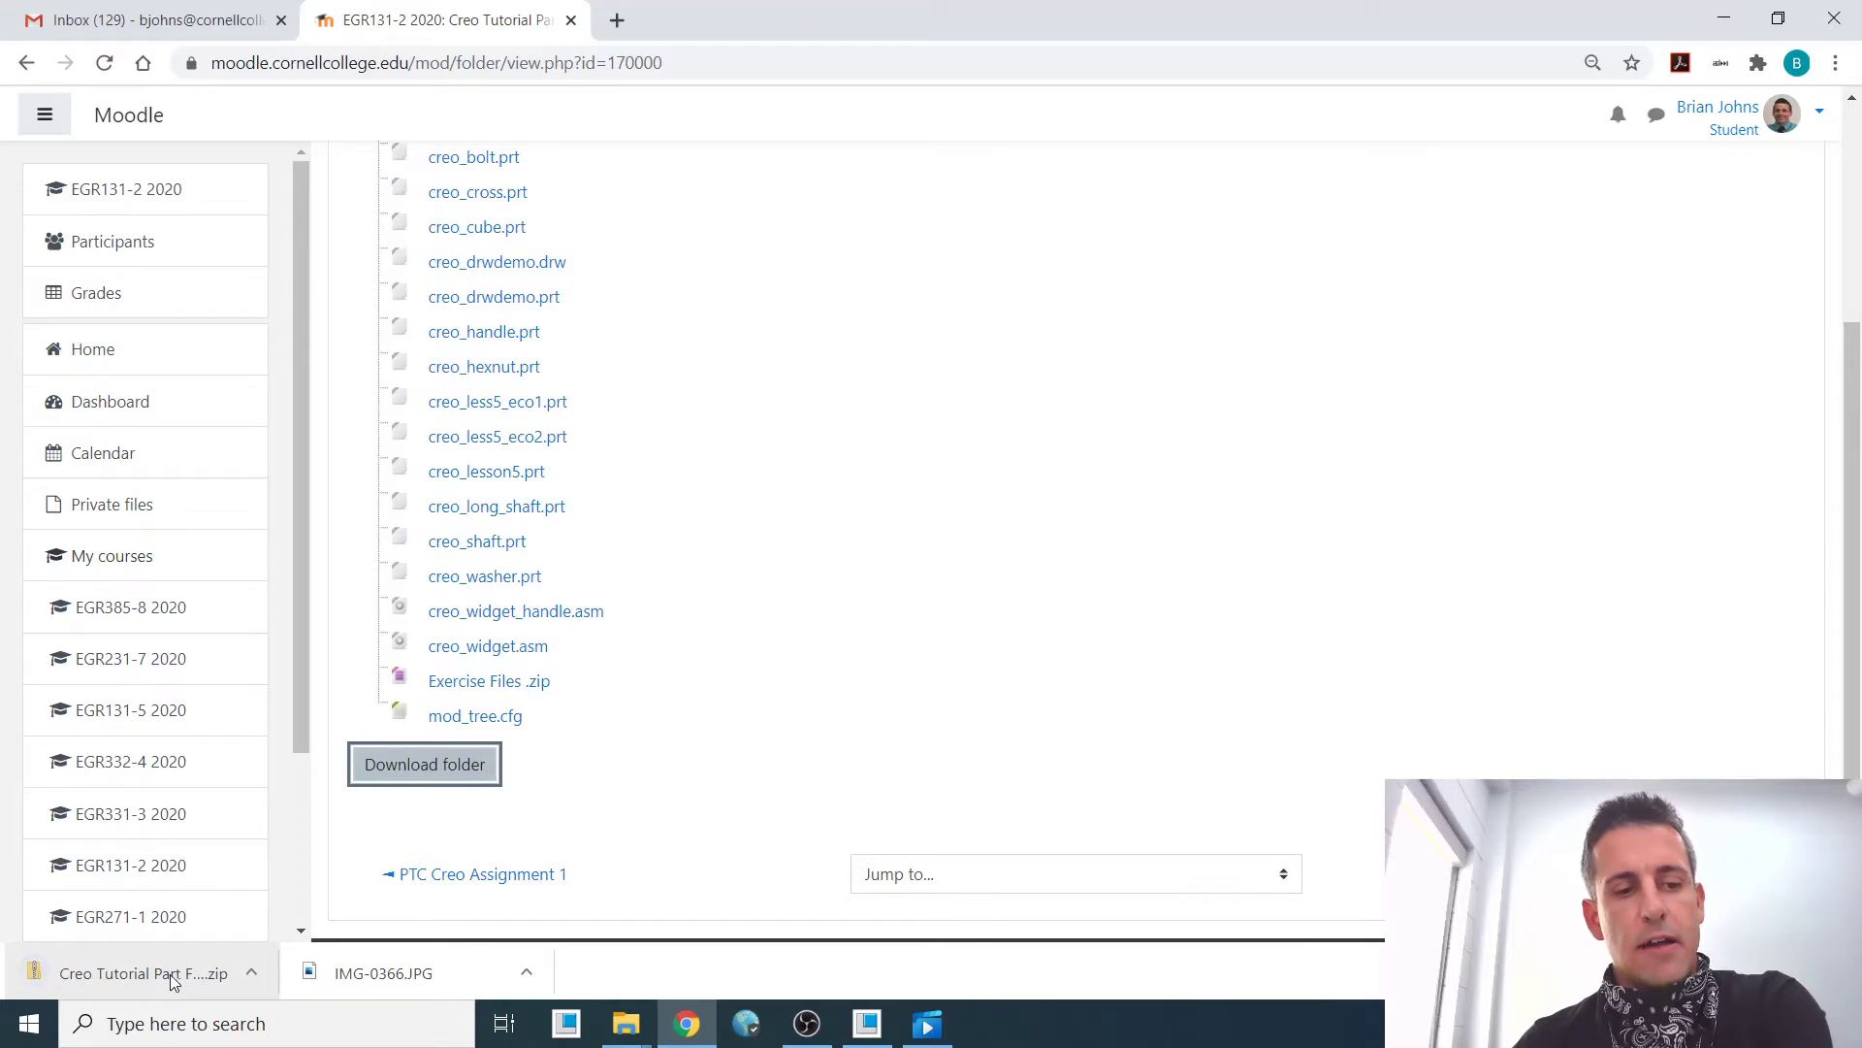
{"action": "left_click", "coordinate": [170, 982]}
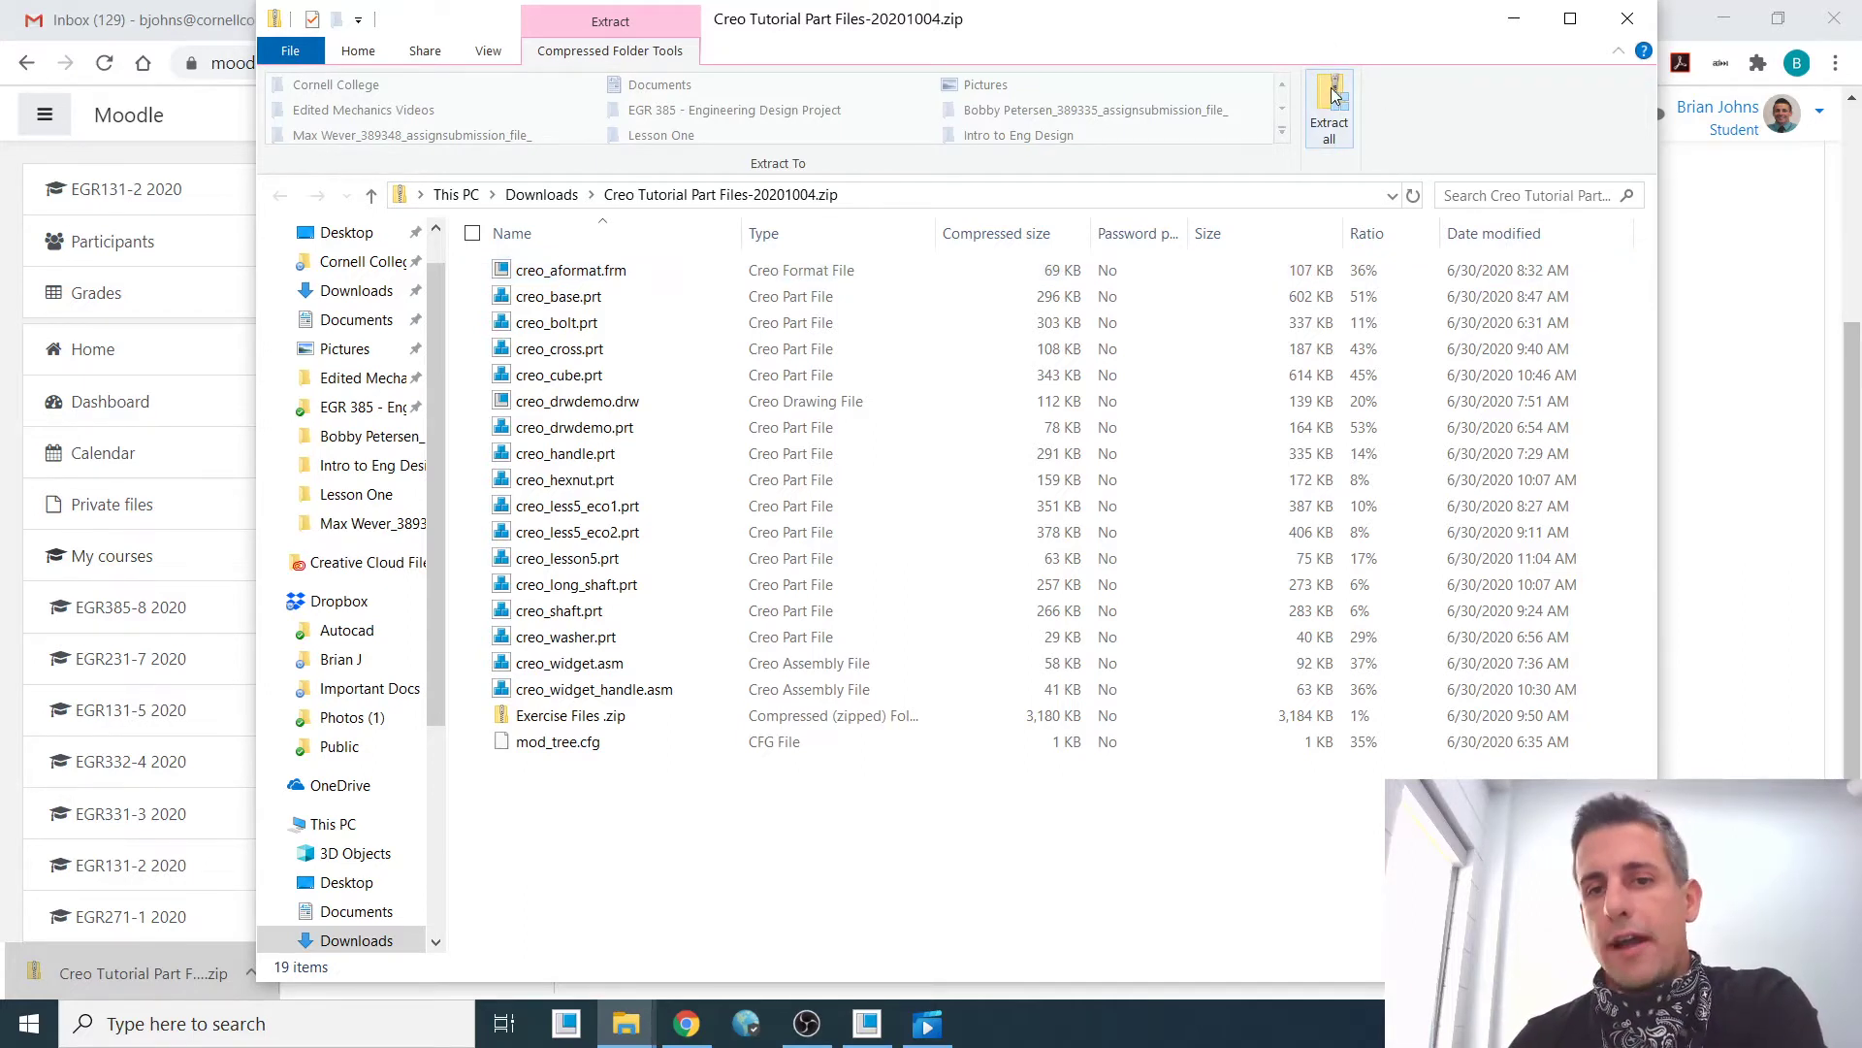
Start Extract all on the Creo Tutorial Part Files-20201004.zip archive
{"action": "left_click", "coordinate": [1333, 112]}
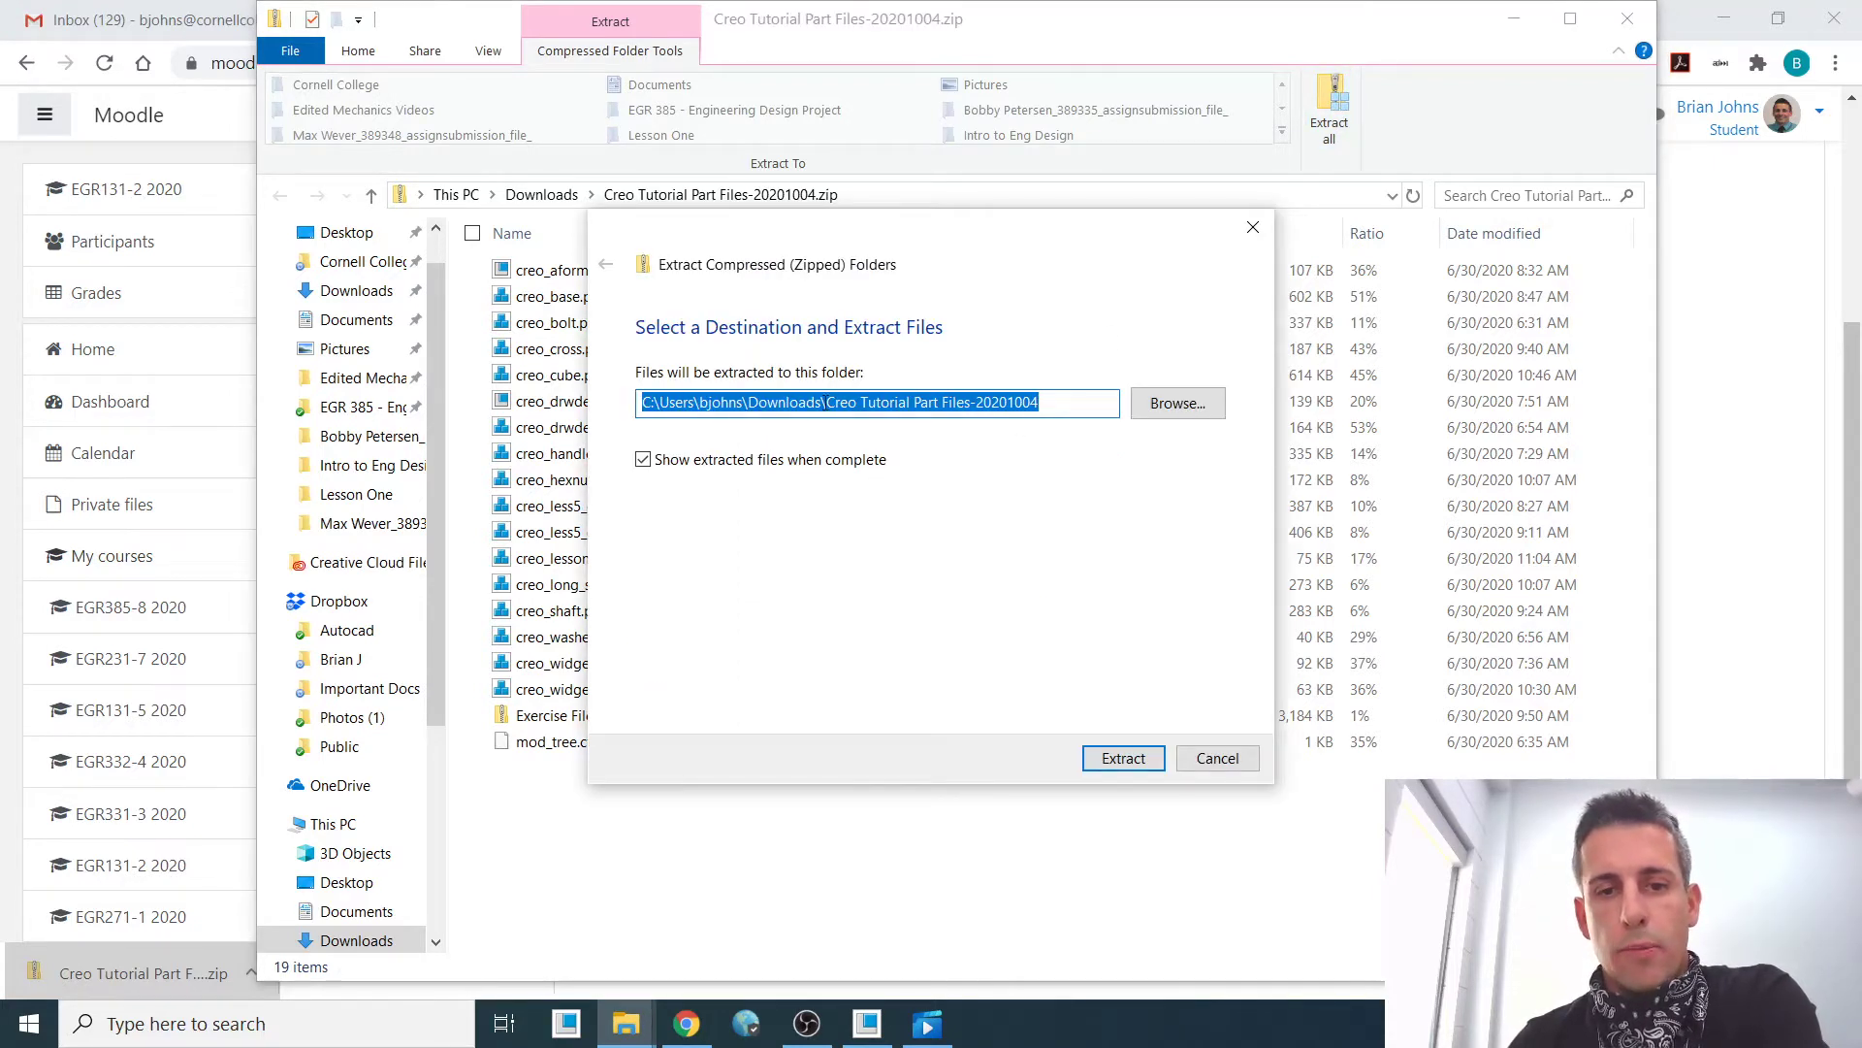
Extract the 19 tutorial files into H:\Lesson One and close the folder window
{"action": "left_click", "coordinate": [1176, 417]}
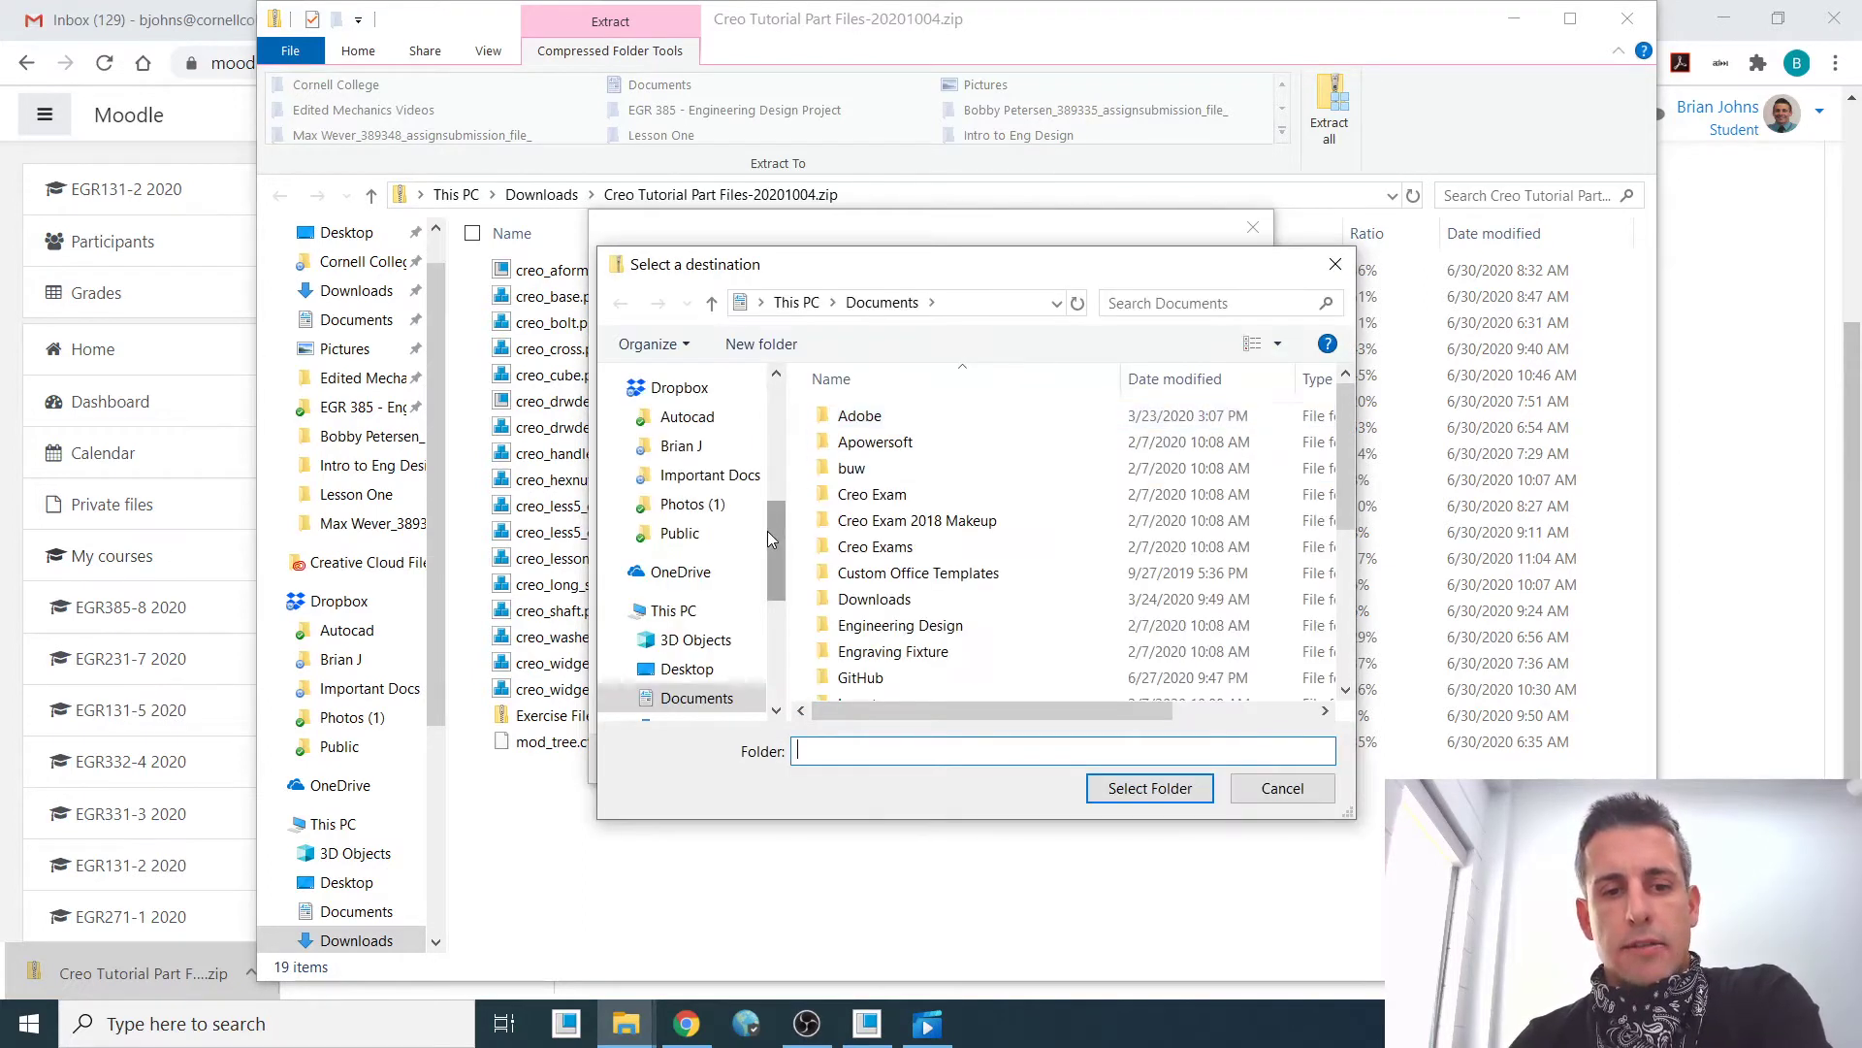
{"action": "scroll", "coordinate": [701, 562], "scroll_direction": "down", "scroll_amount": 4}
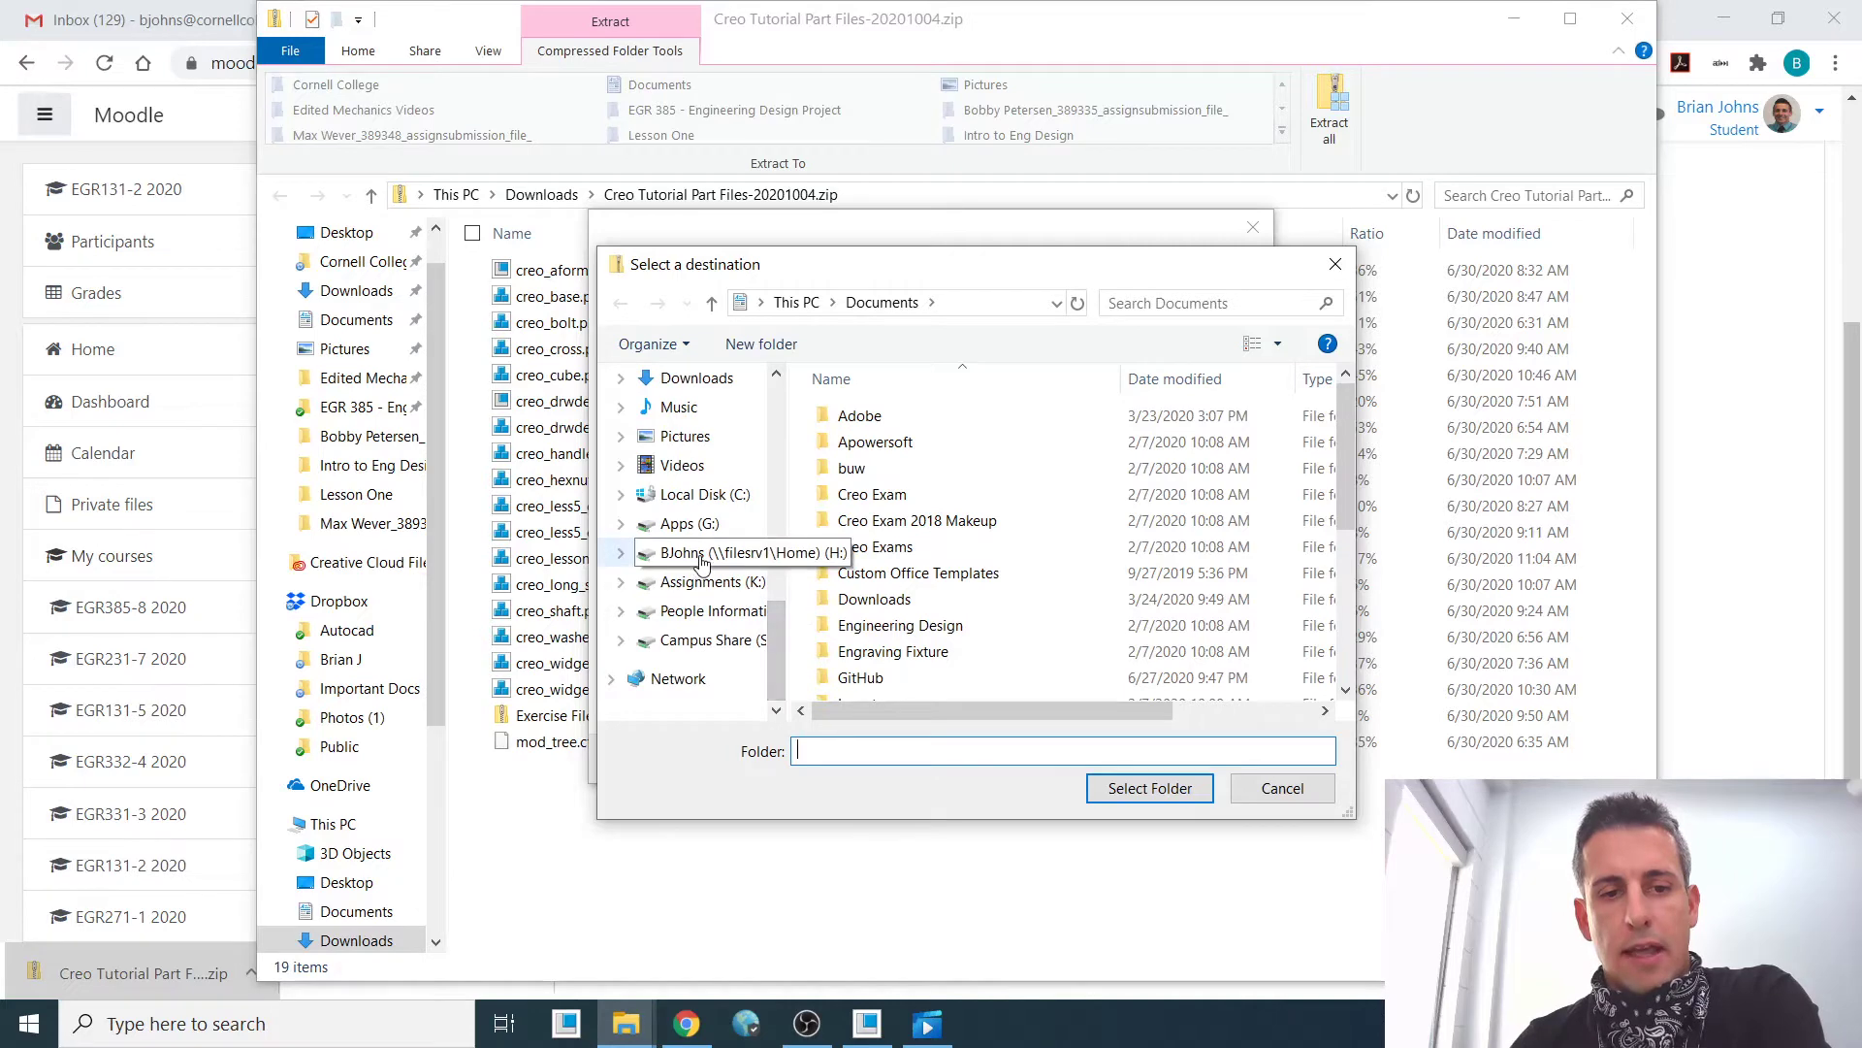
{"action": "left_click", "coordinate": [700, 555]}
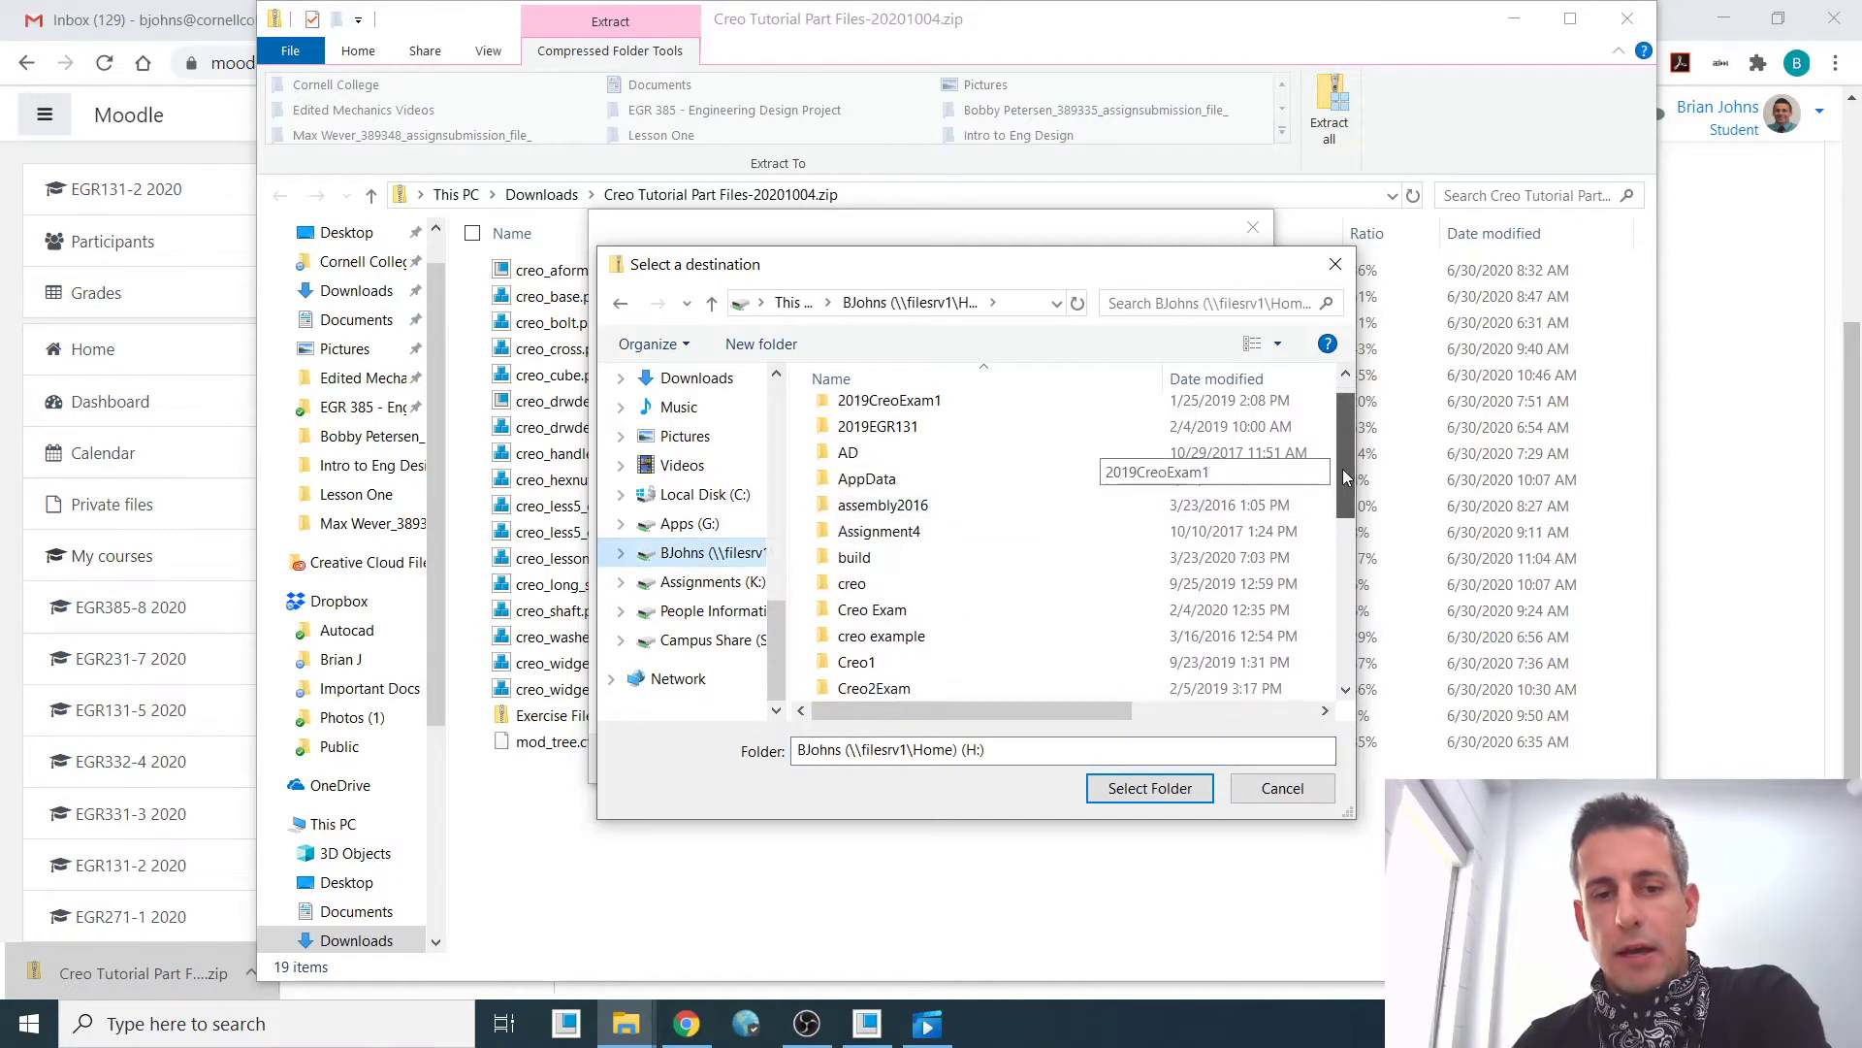
{"action": "left_click_drag", "start_coordinate": [1345, 475], "coordinate": [1329, 628]}
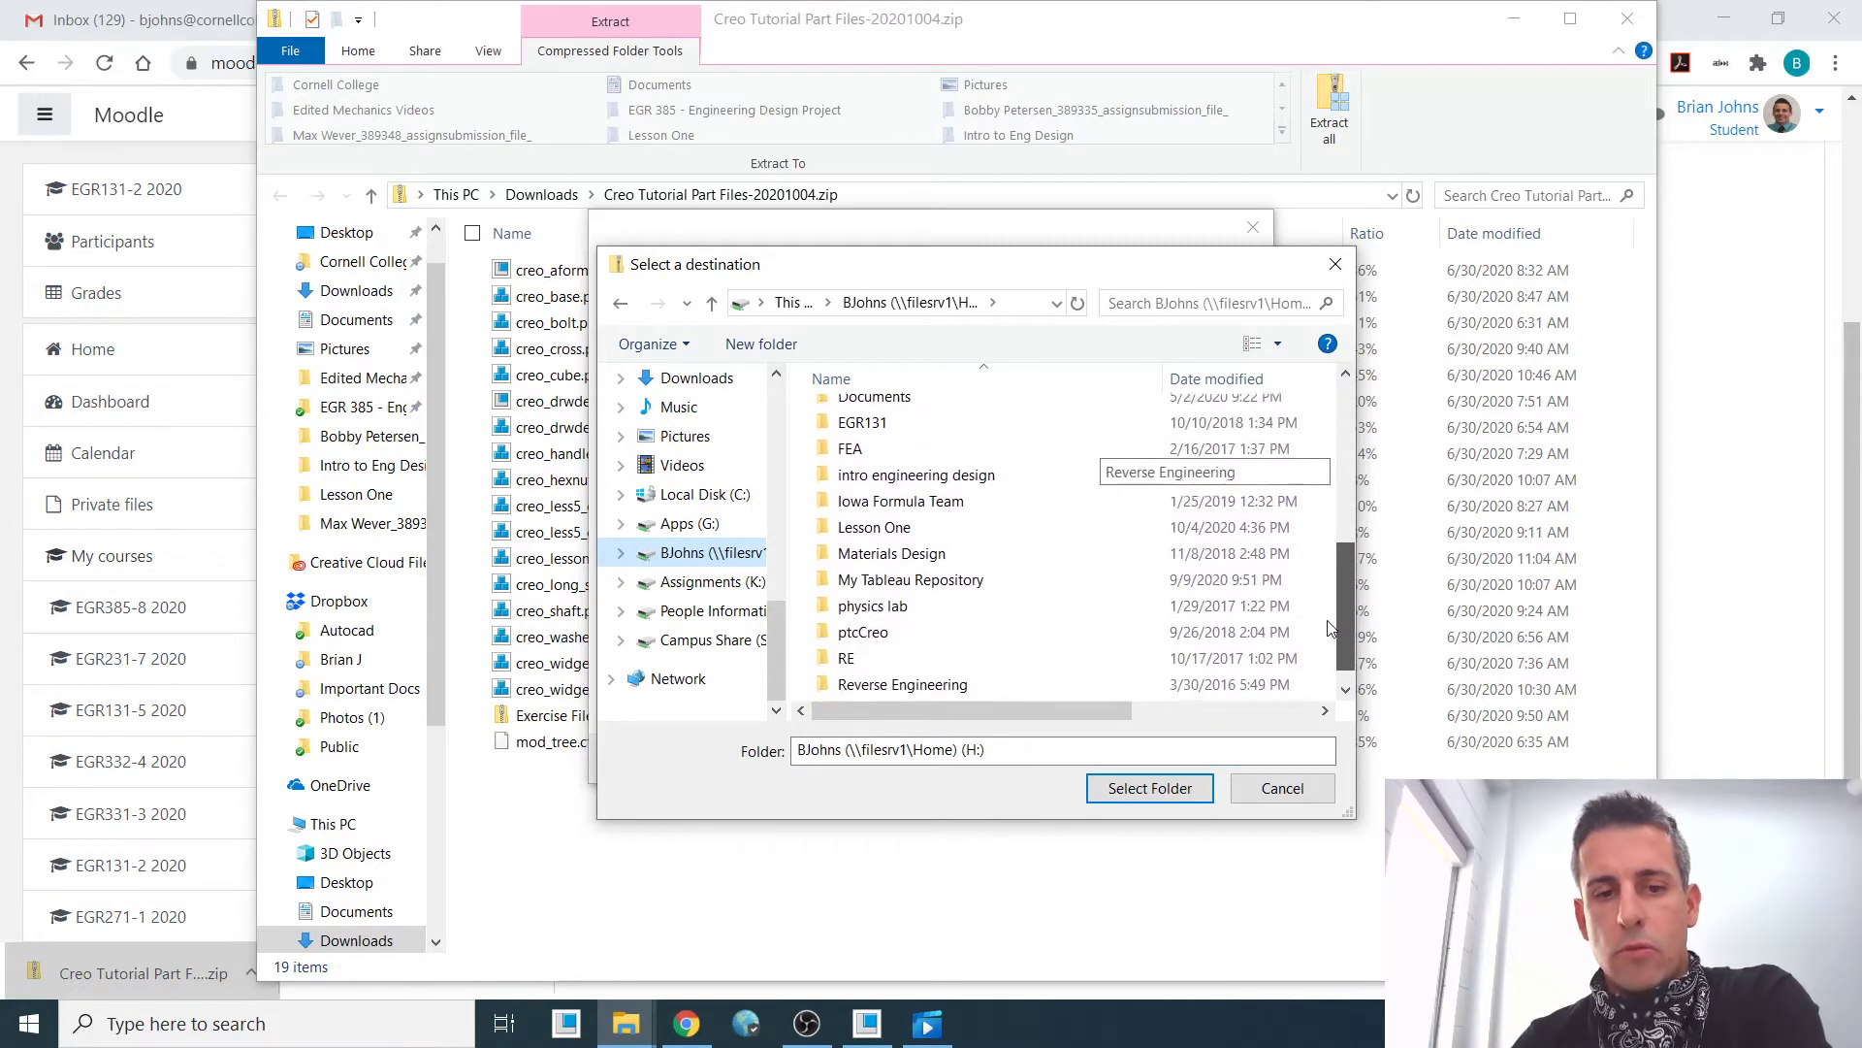
{"action": "scroll", "coordinate": [1115, 543], "scroll_direction": "up", "scroll_amount": 1}
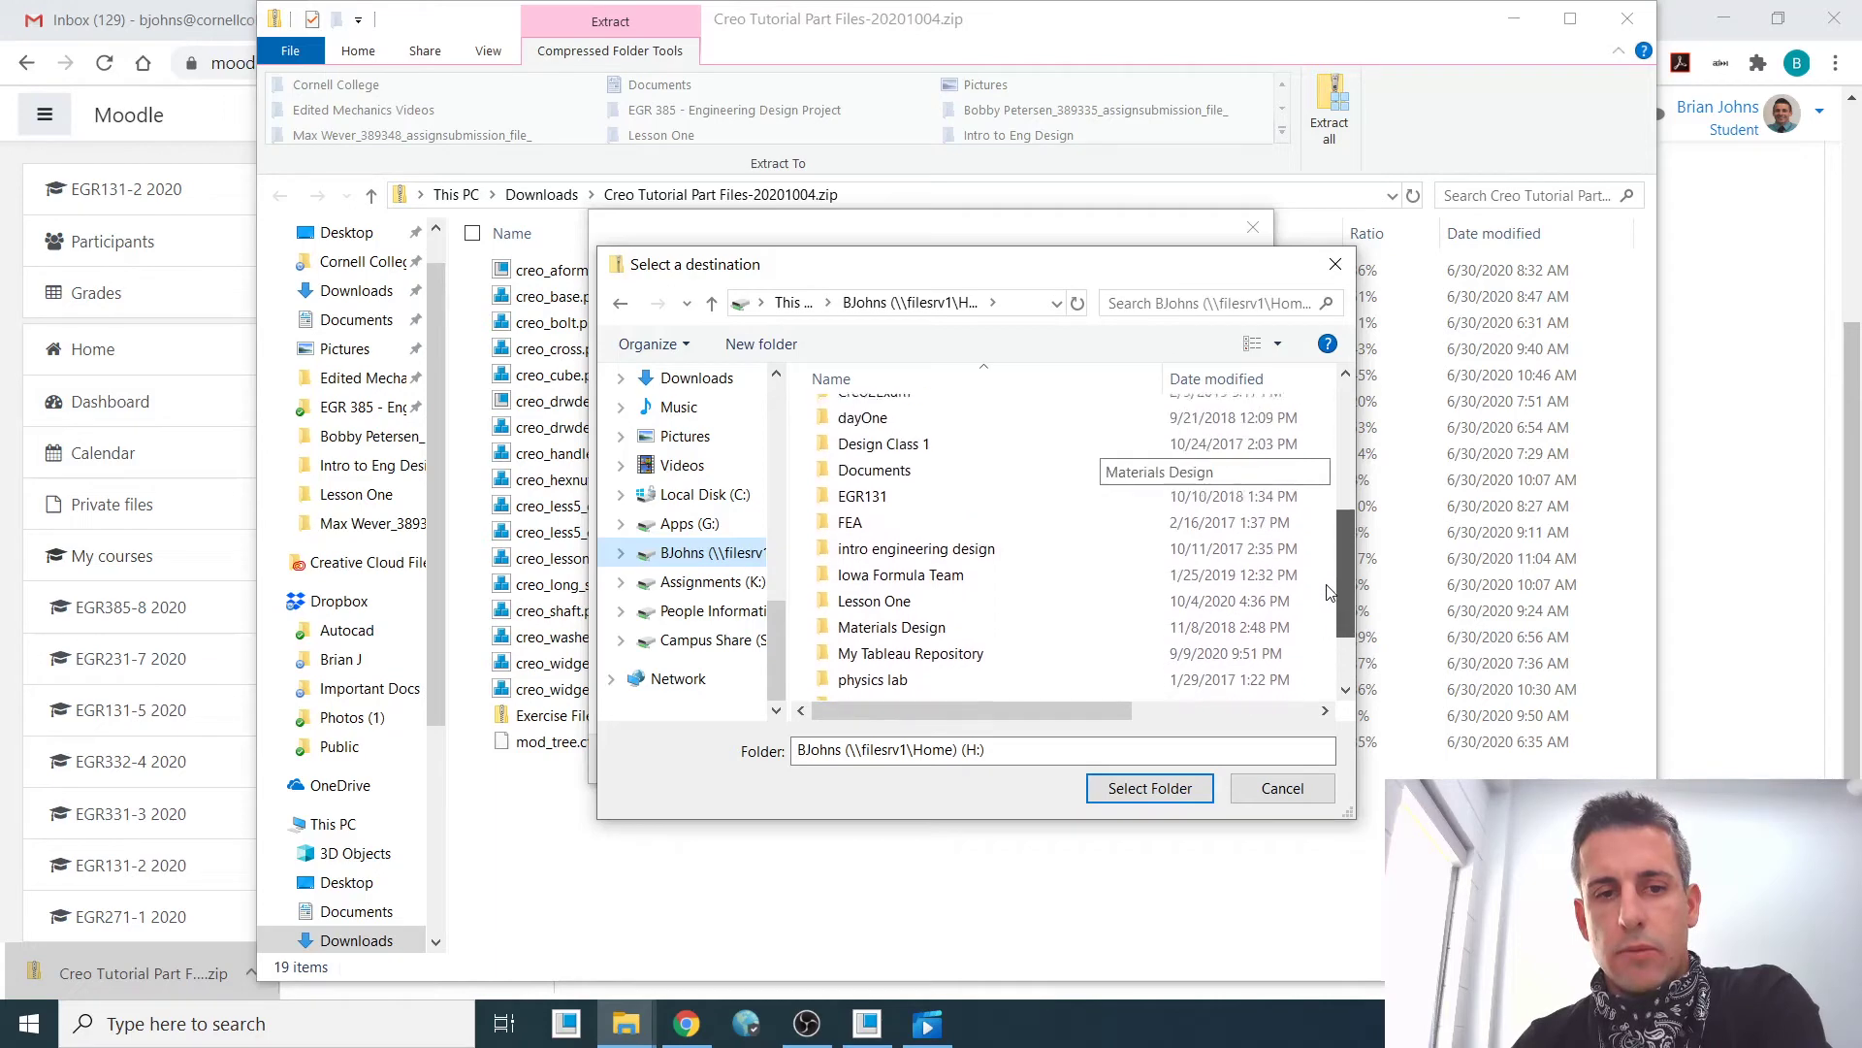
{"action": "double_click", "coordinate": [923, 606]}
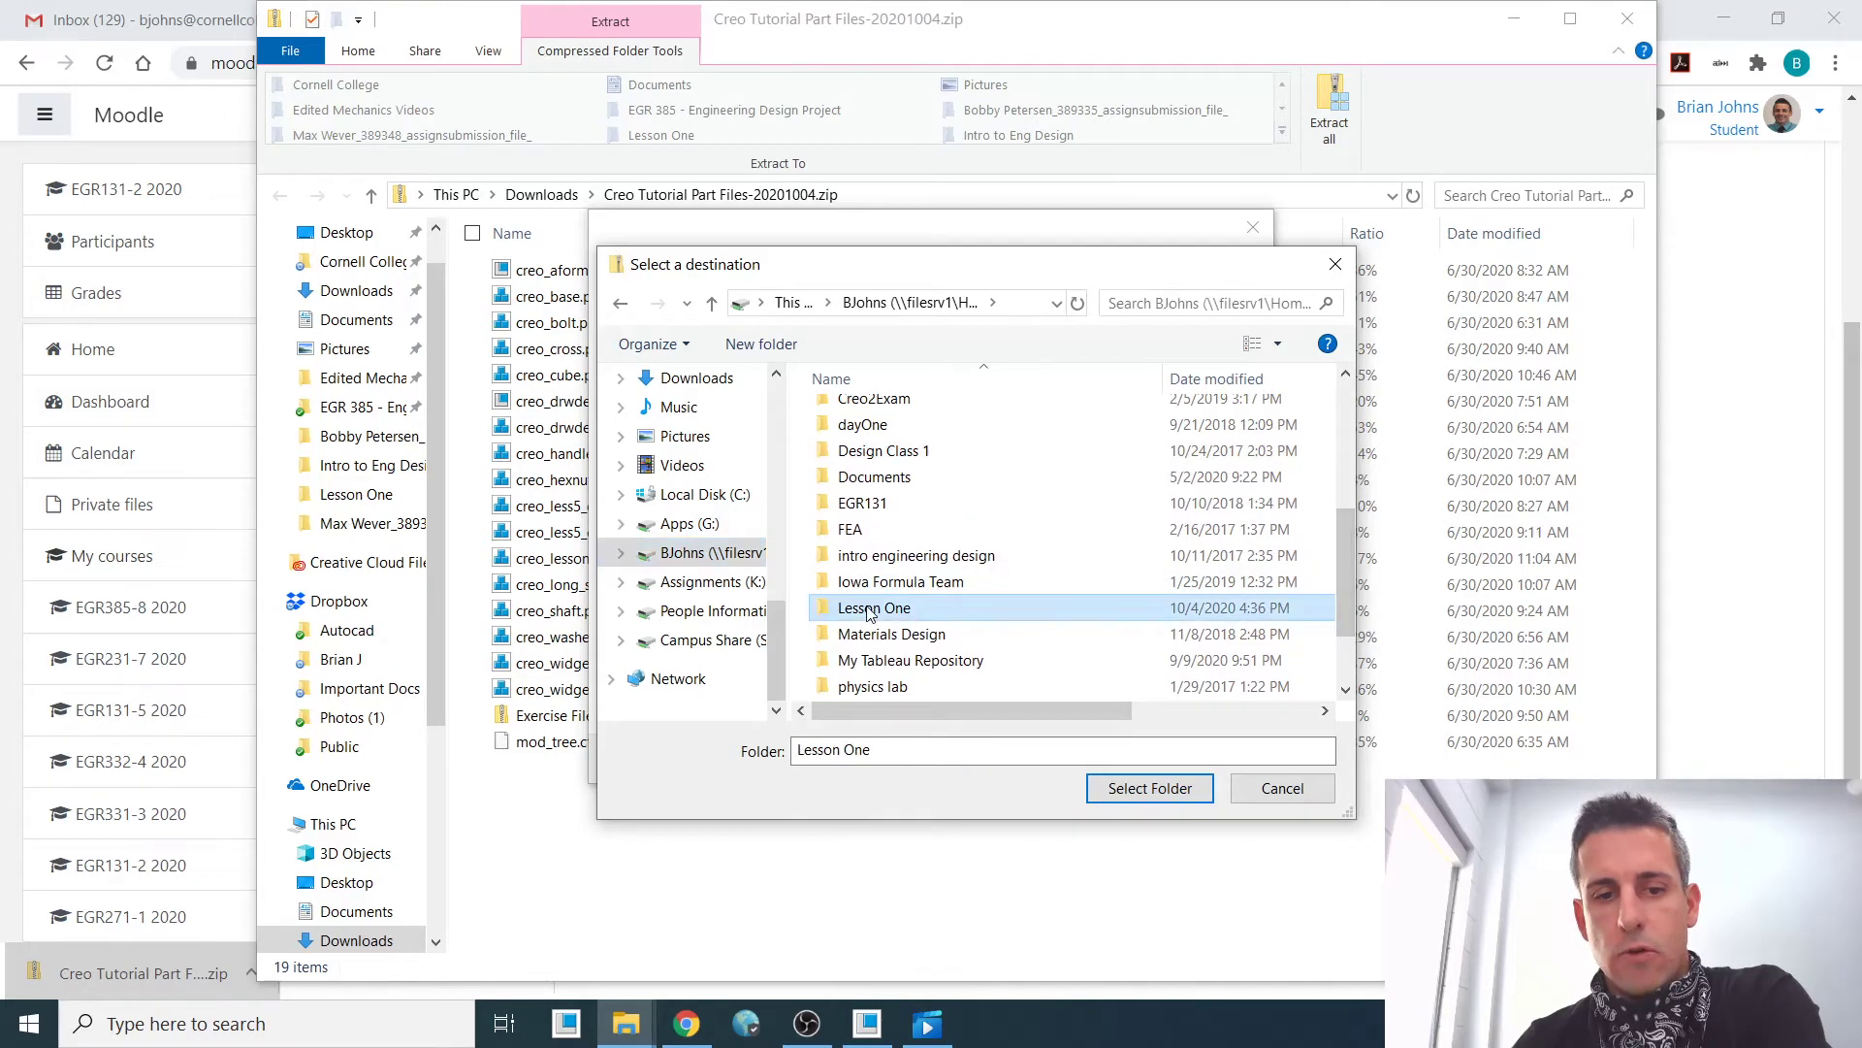
{"action": "left_click", "coordinate": [1146, 791]}
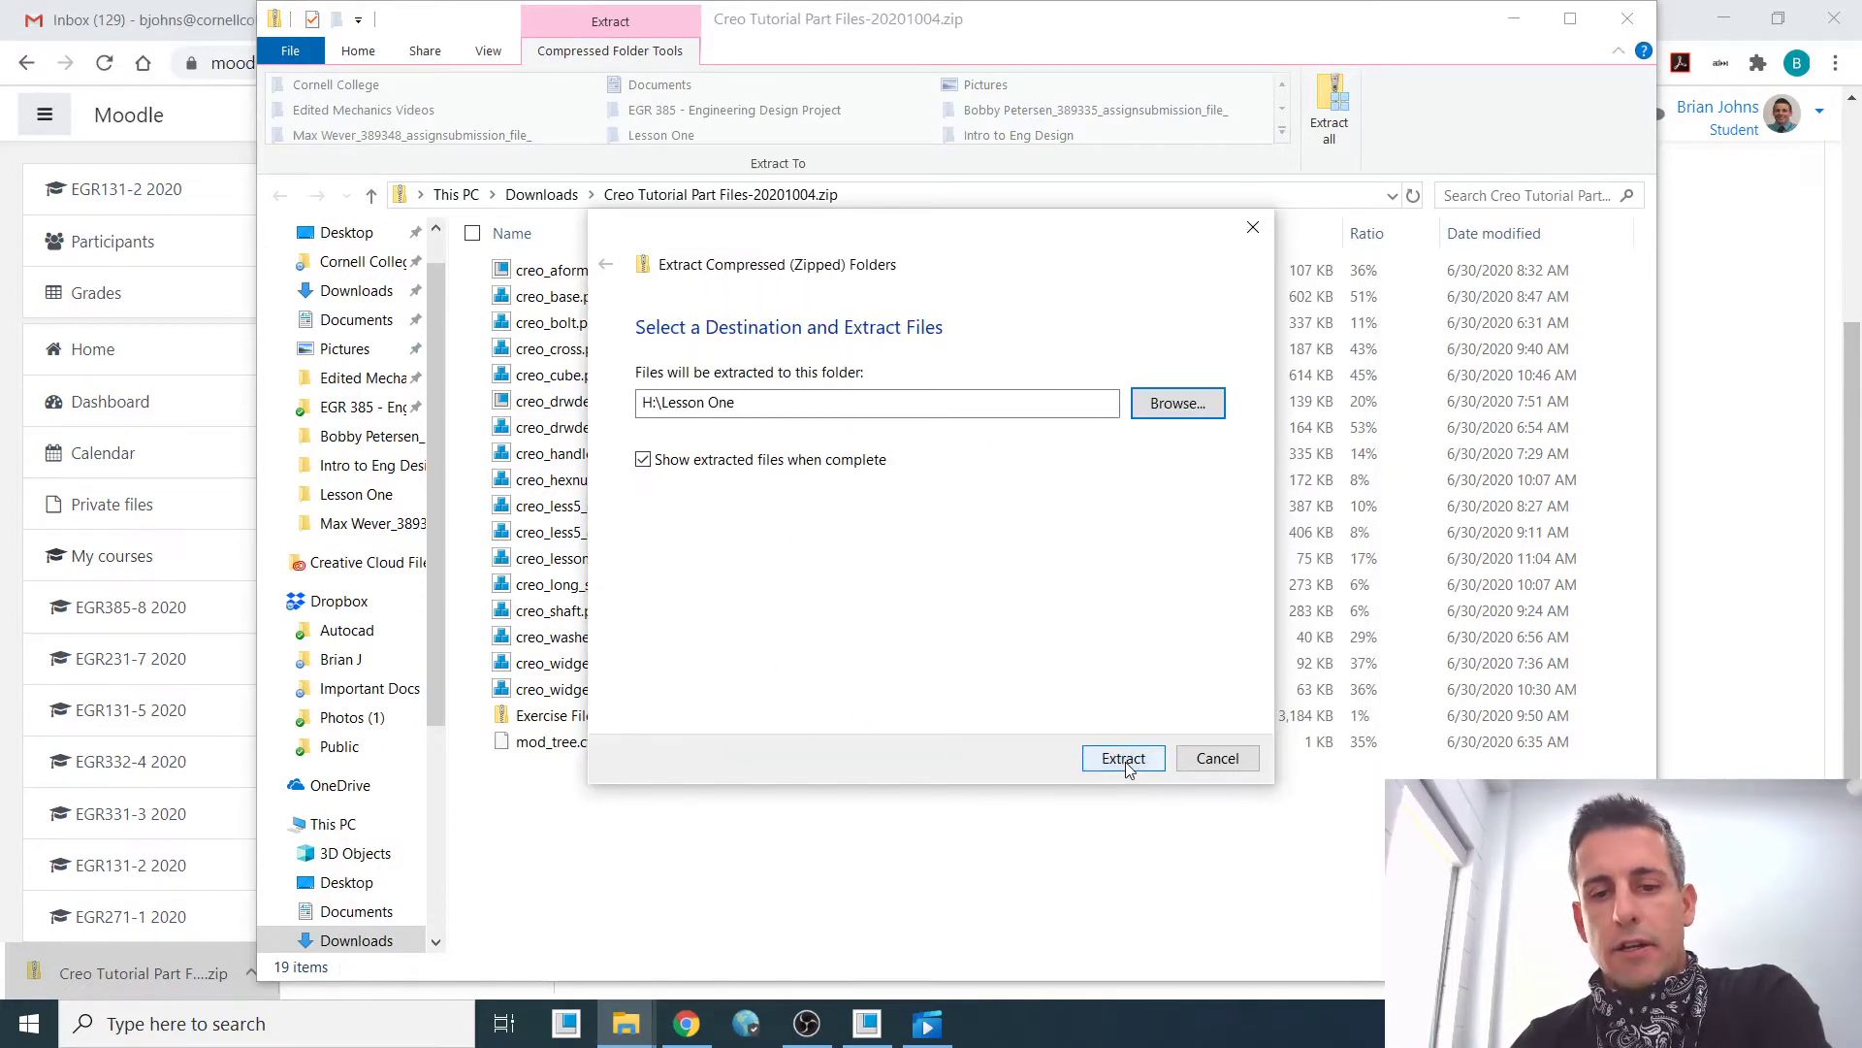
{"action": "left_click", "coordinate": [1123, 758]}
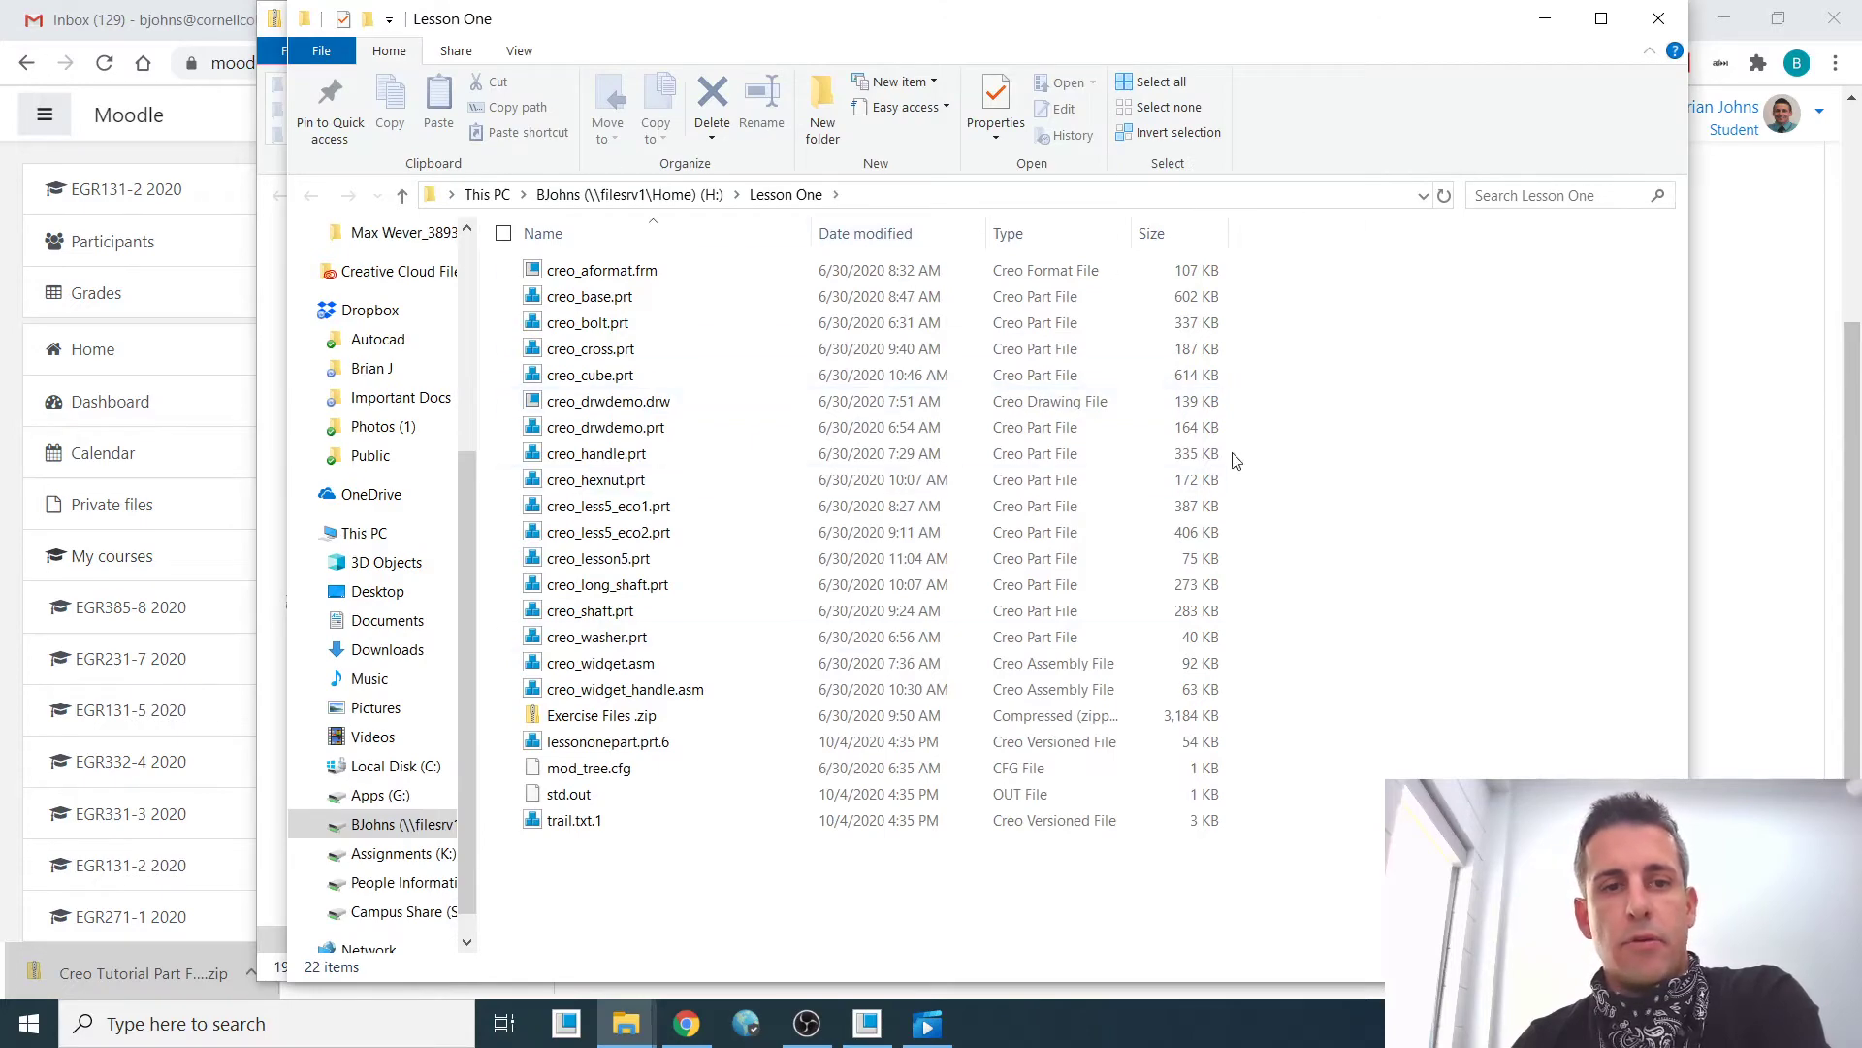
{"action": "left_click", "coordinate": [1658, 22]}
Close the zip window, maximize Creo, and set the working directory to H:\Lesson One
{"action": "left_click", "coordinate": [1635, 29]}
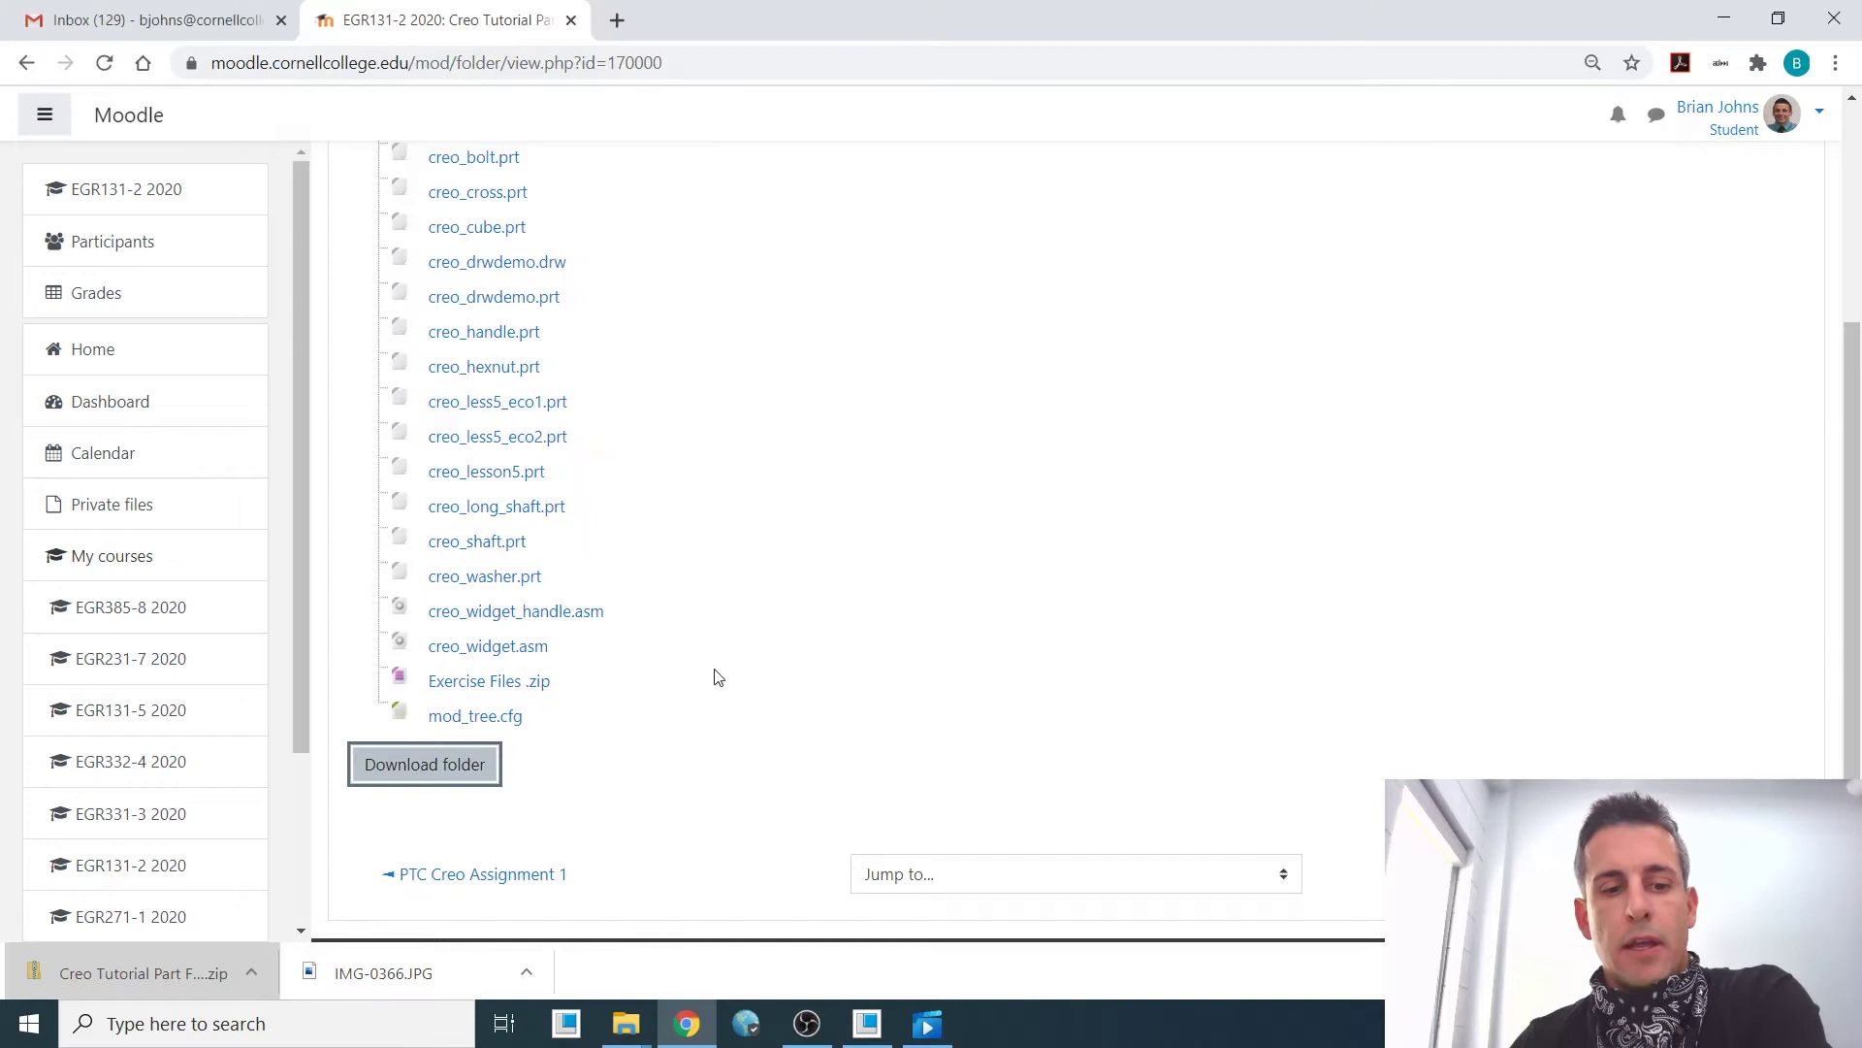
{"action": "left_click", "coordinate": [867, 1023]}
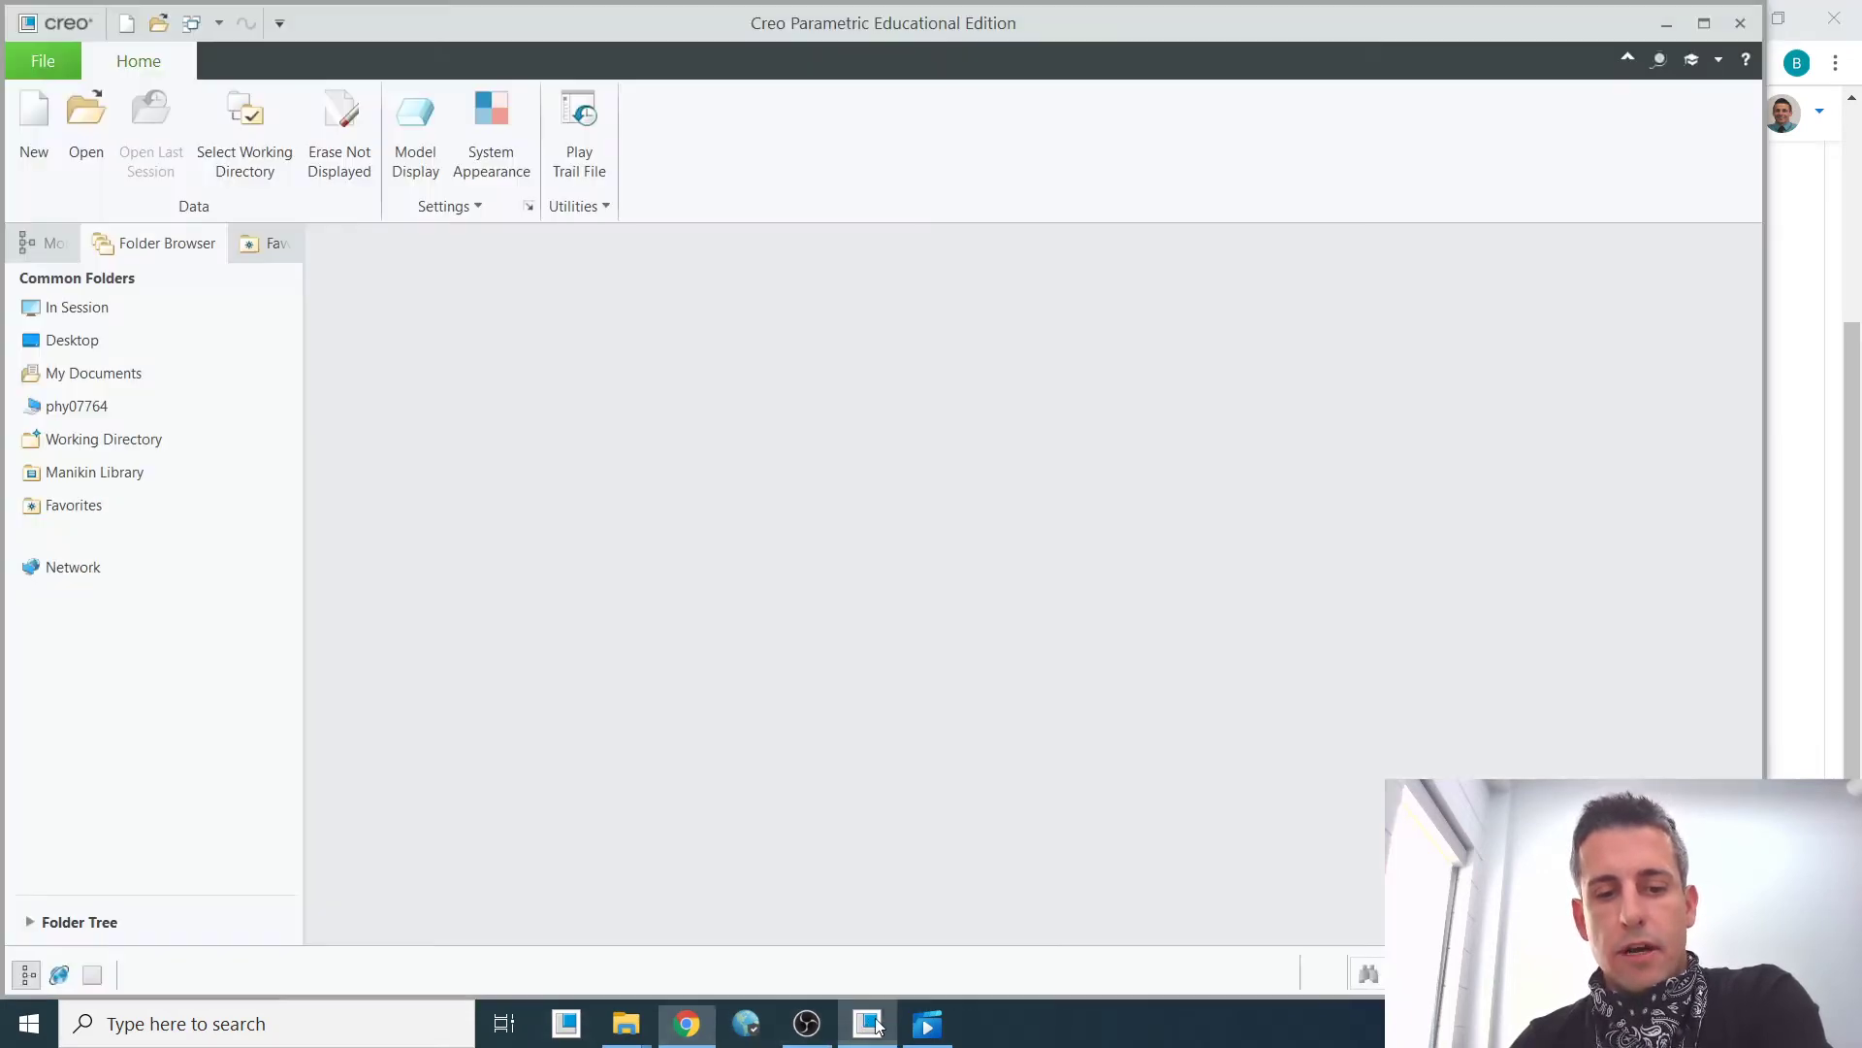
{"action": "left_click", "coordinate": [1704, 23]}
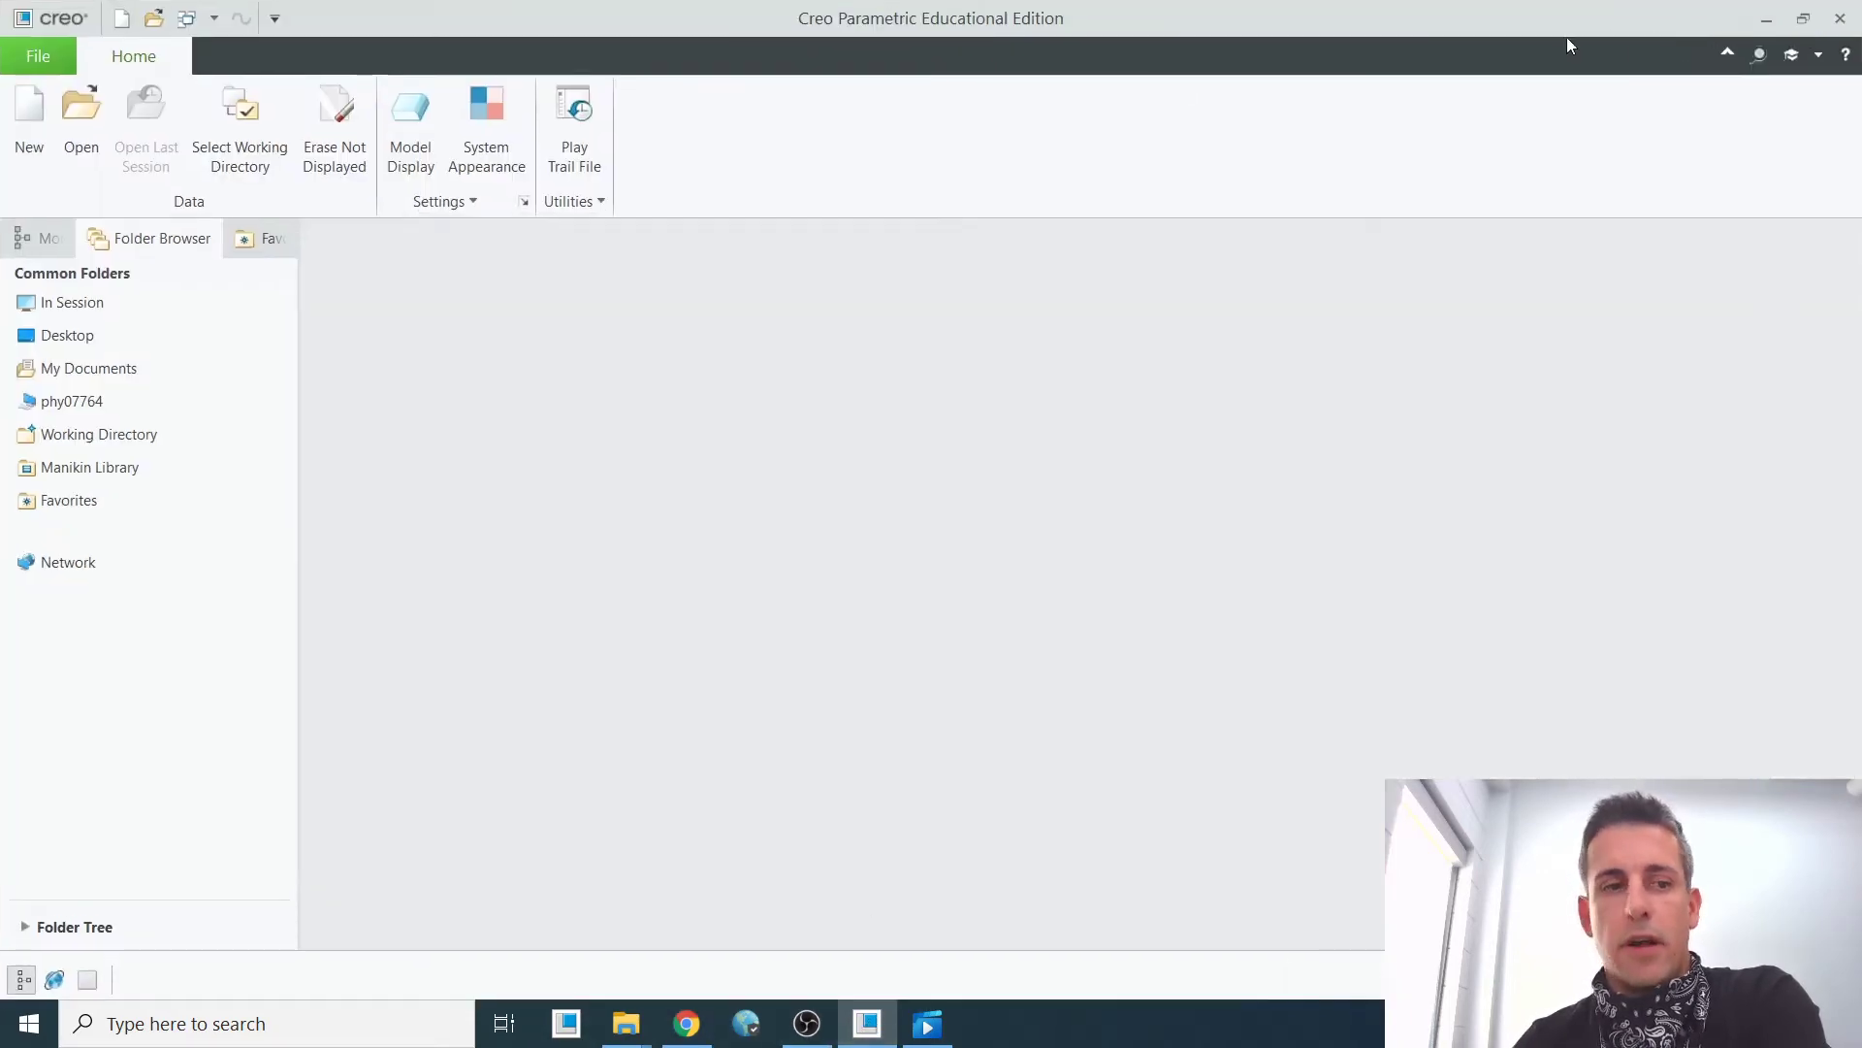
{"action": "left_click", "coordinate": [249, 146]}
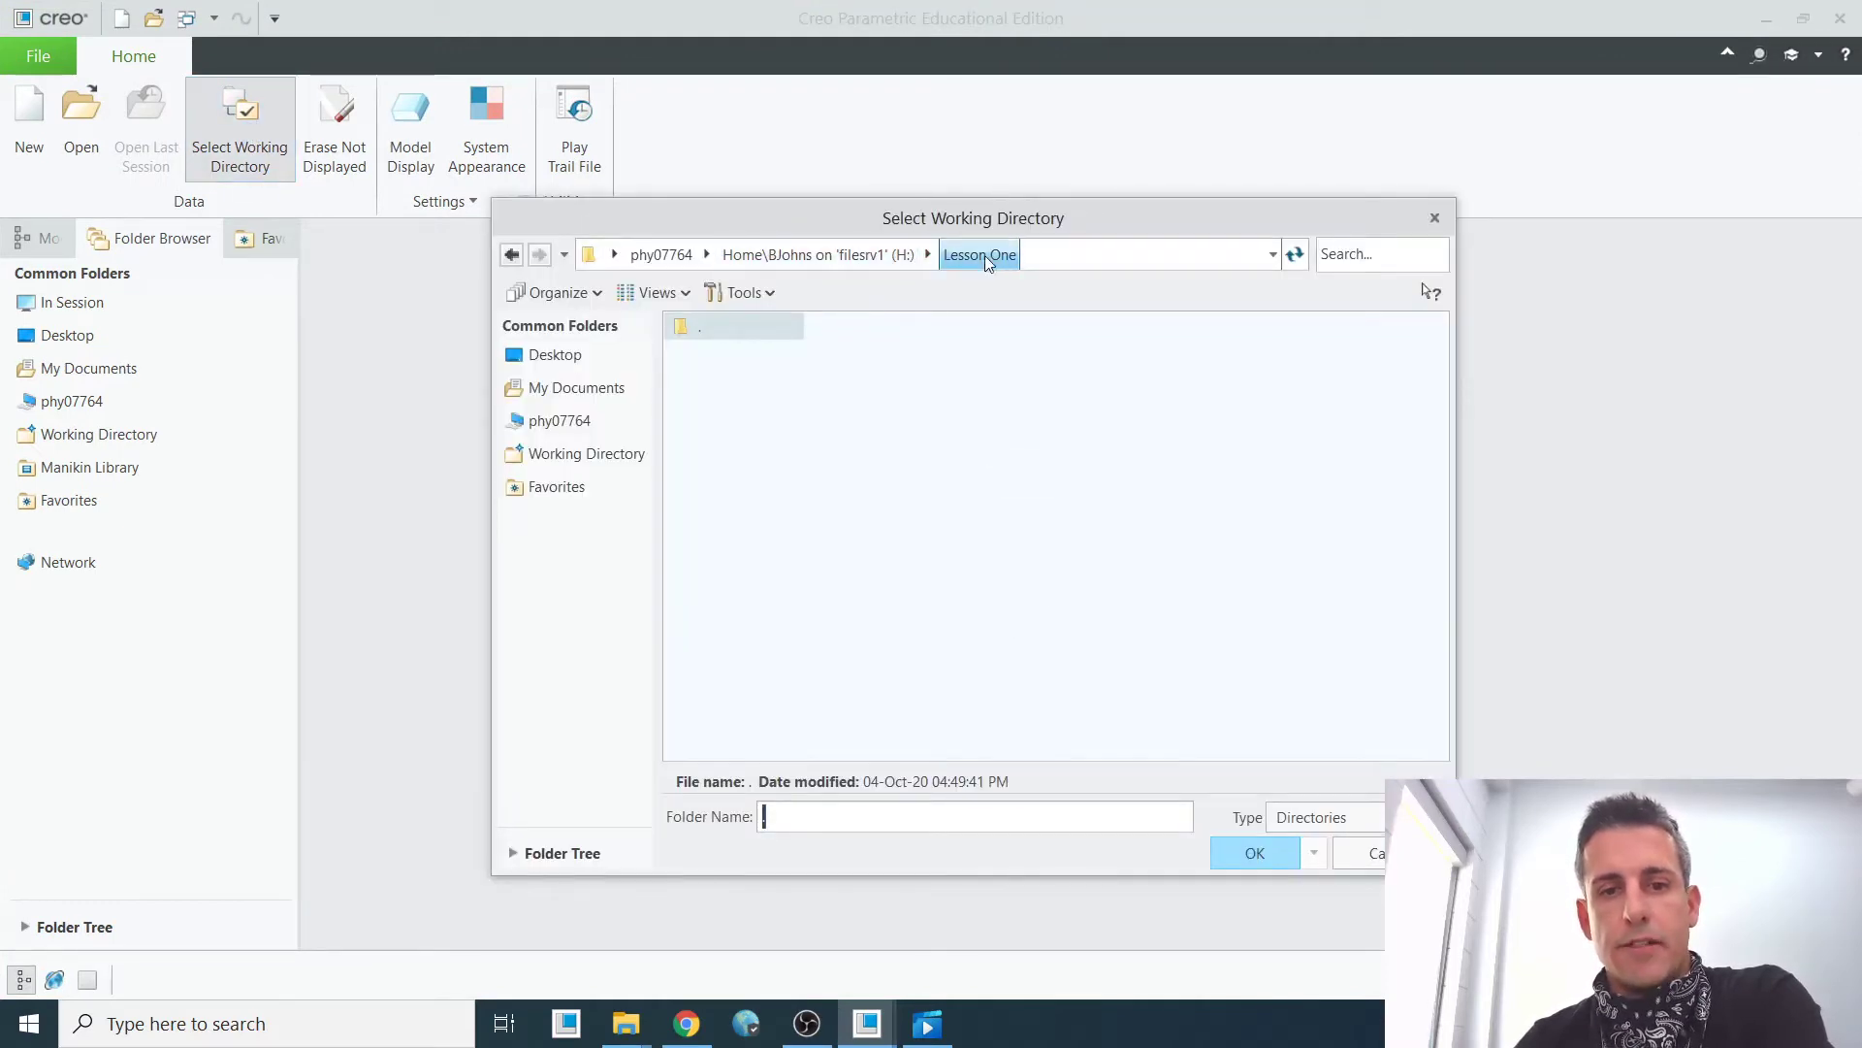
{"action": "left_click", "coordinate": [1255, 853]}
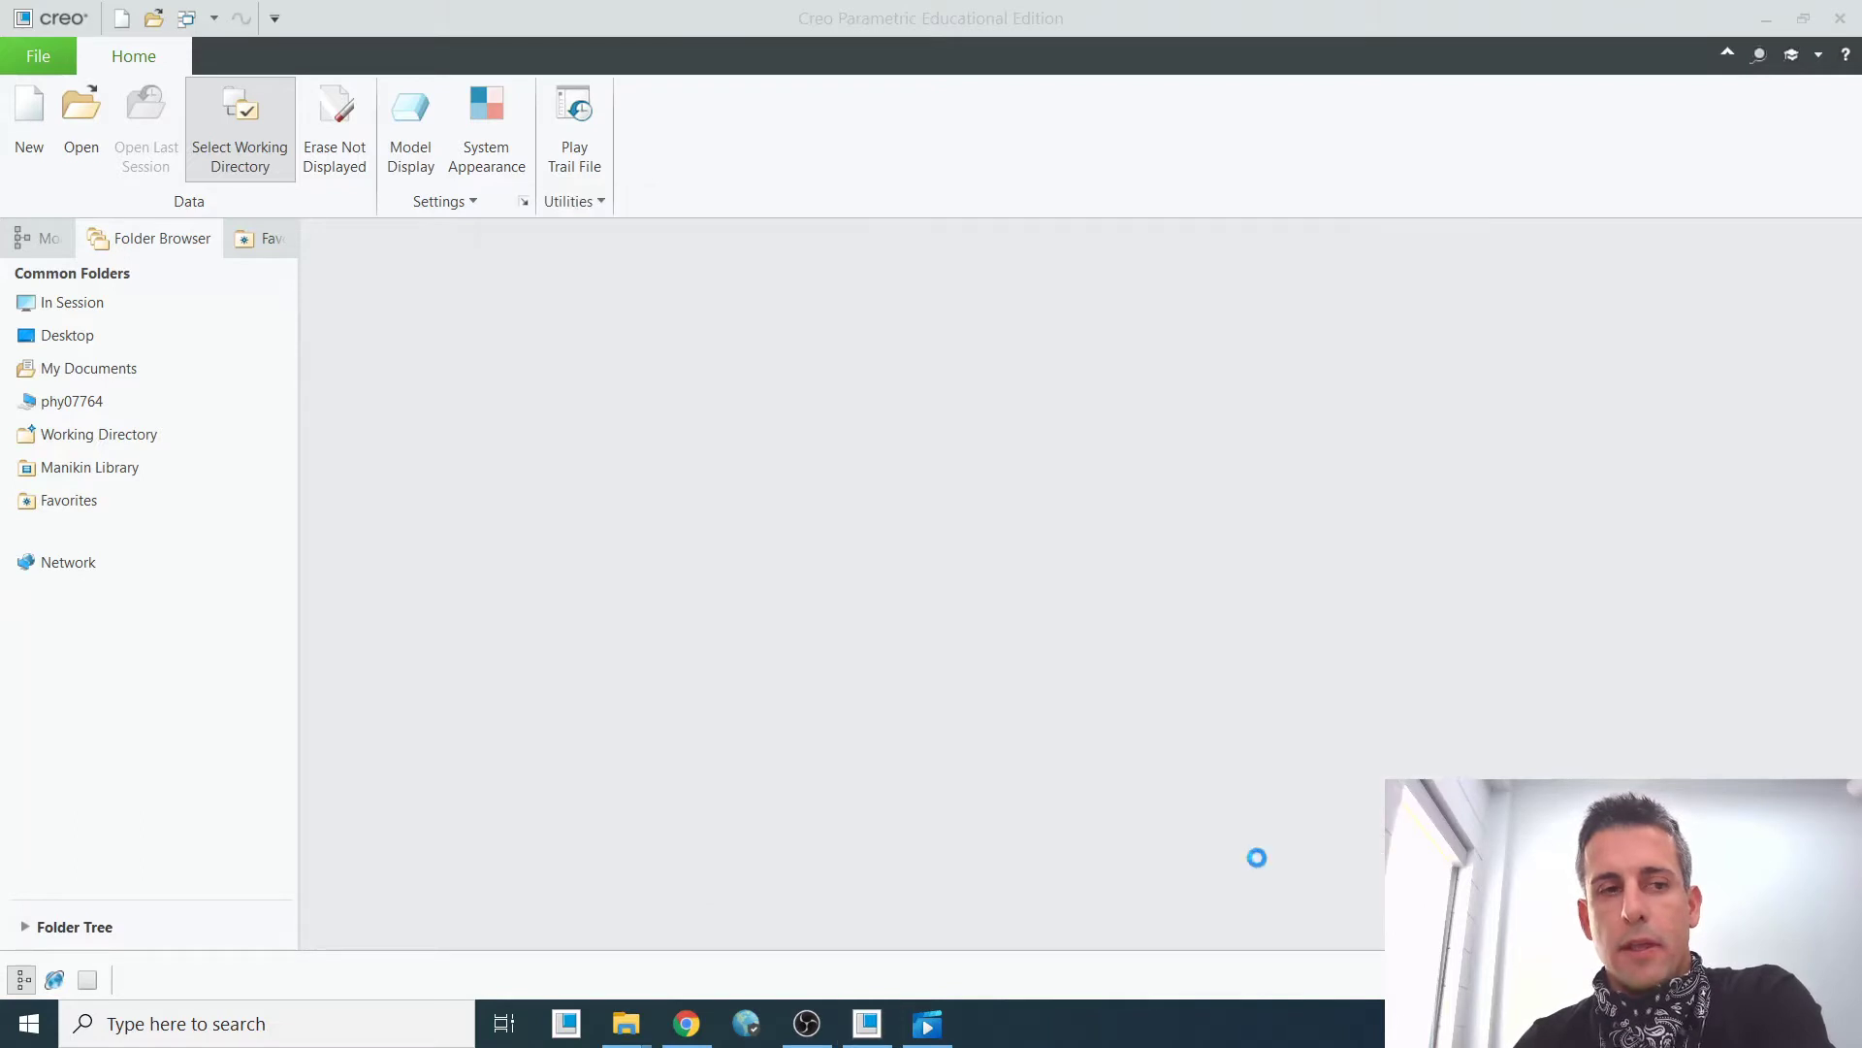
Open the creo_widget_handle.asm assembly from Lesson One
{"action": "left_click", "coordinate": [82, 136]}
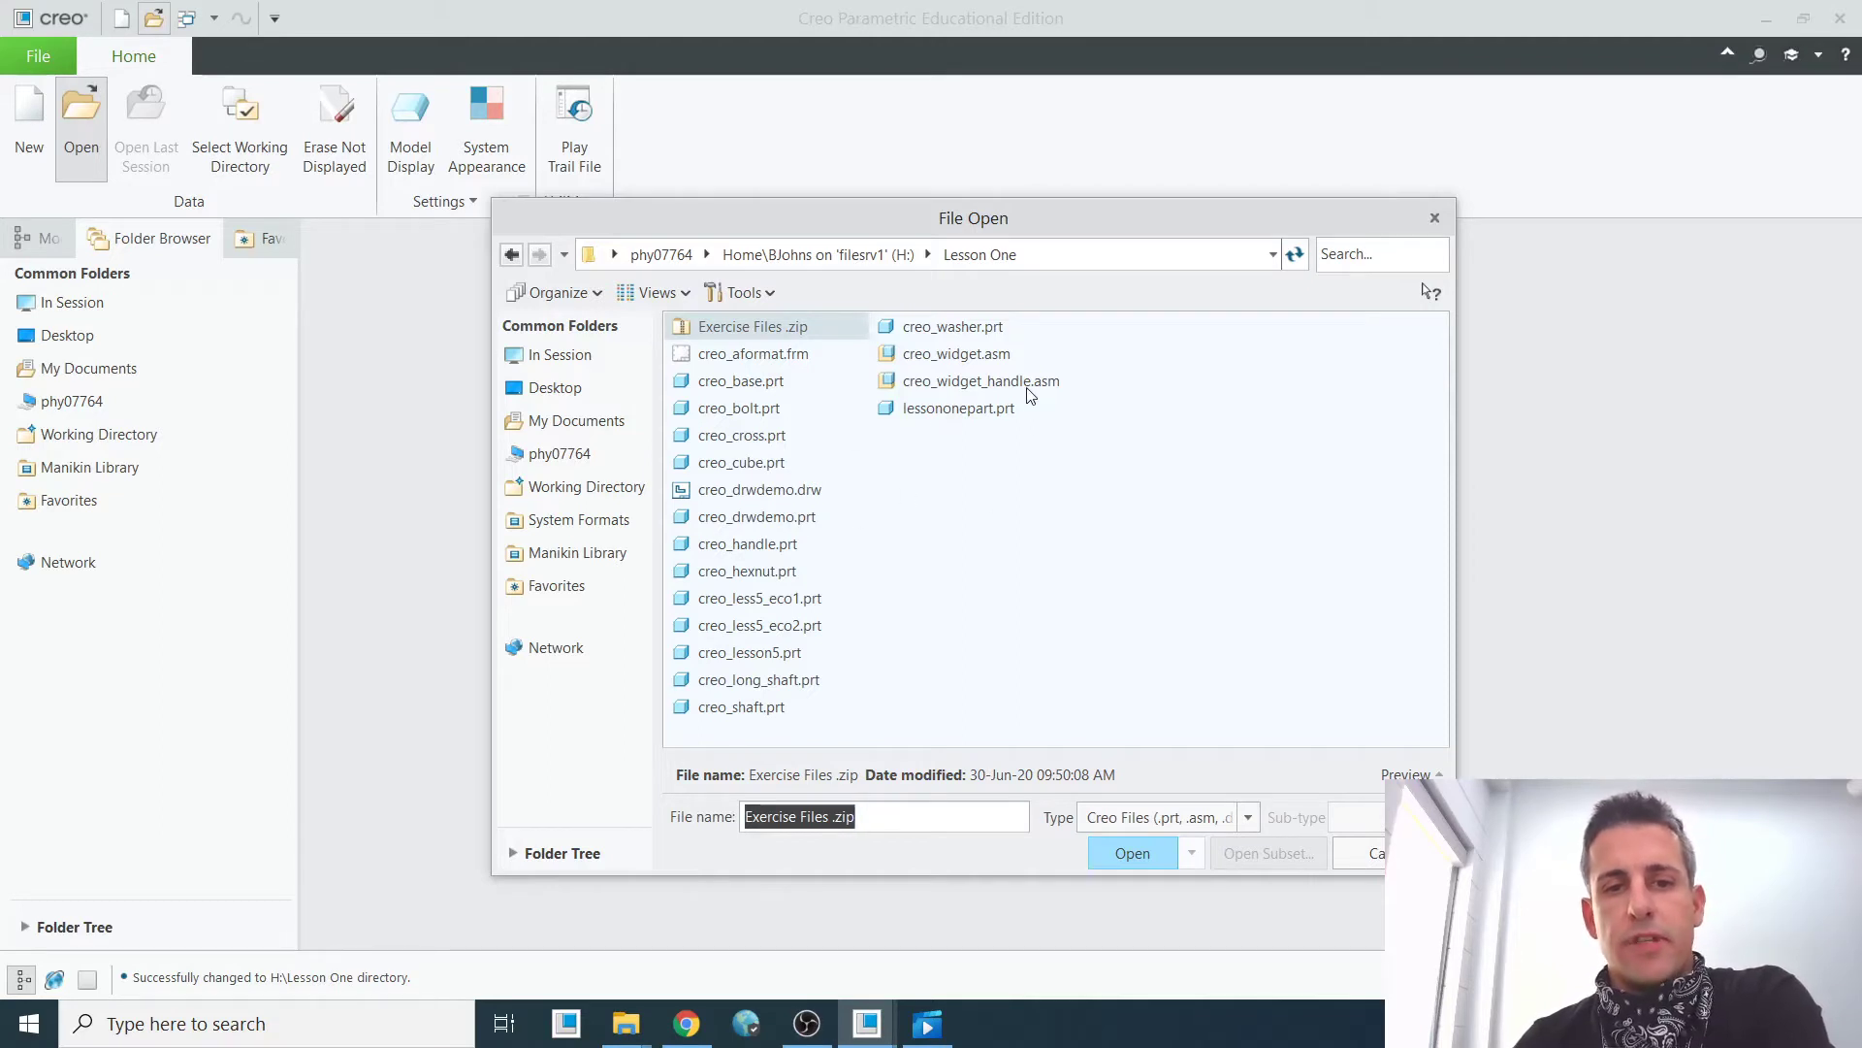
{"action": "left_click", "coordinate": [962, 388]}
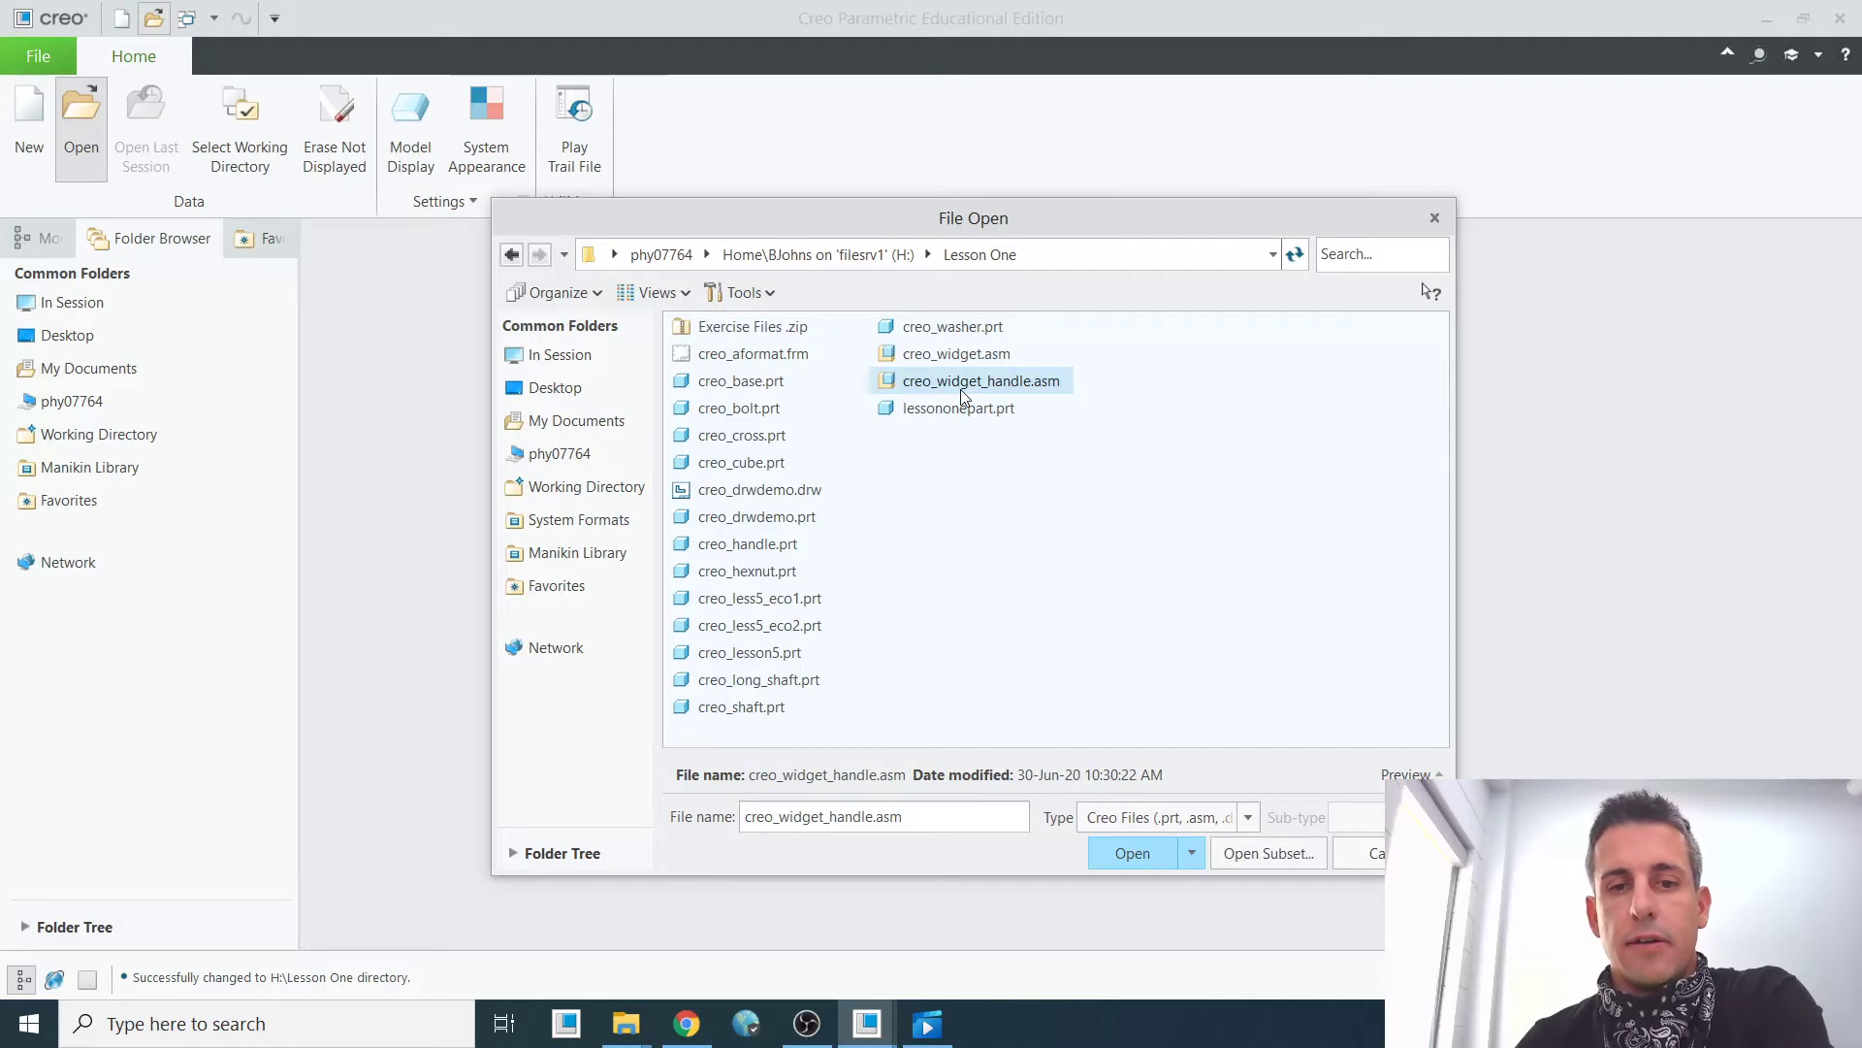
{"action": "double_click", "coordinate": [894, 380]}
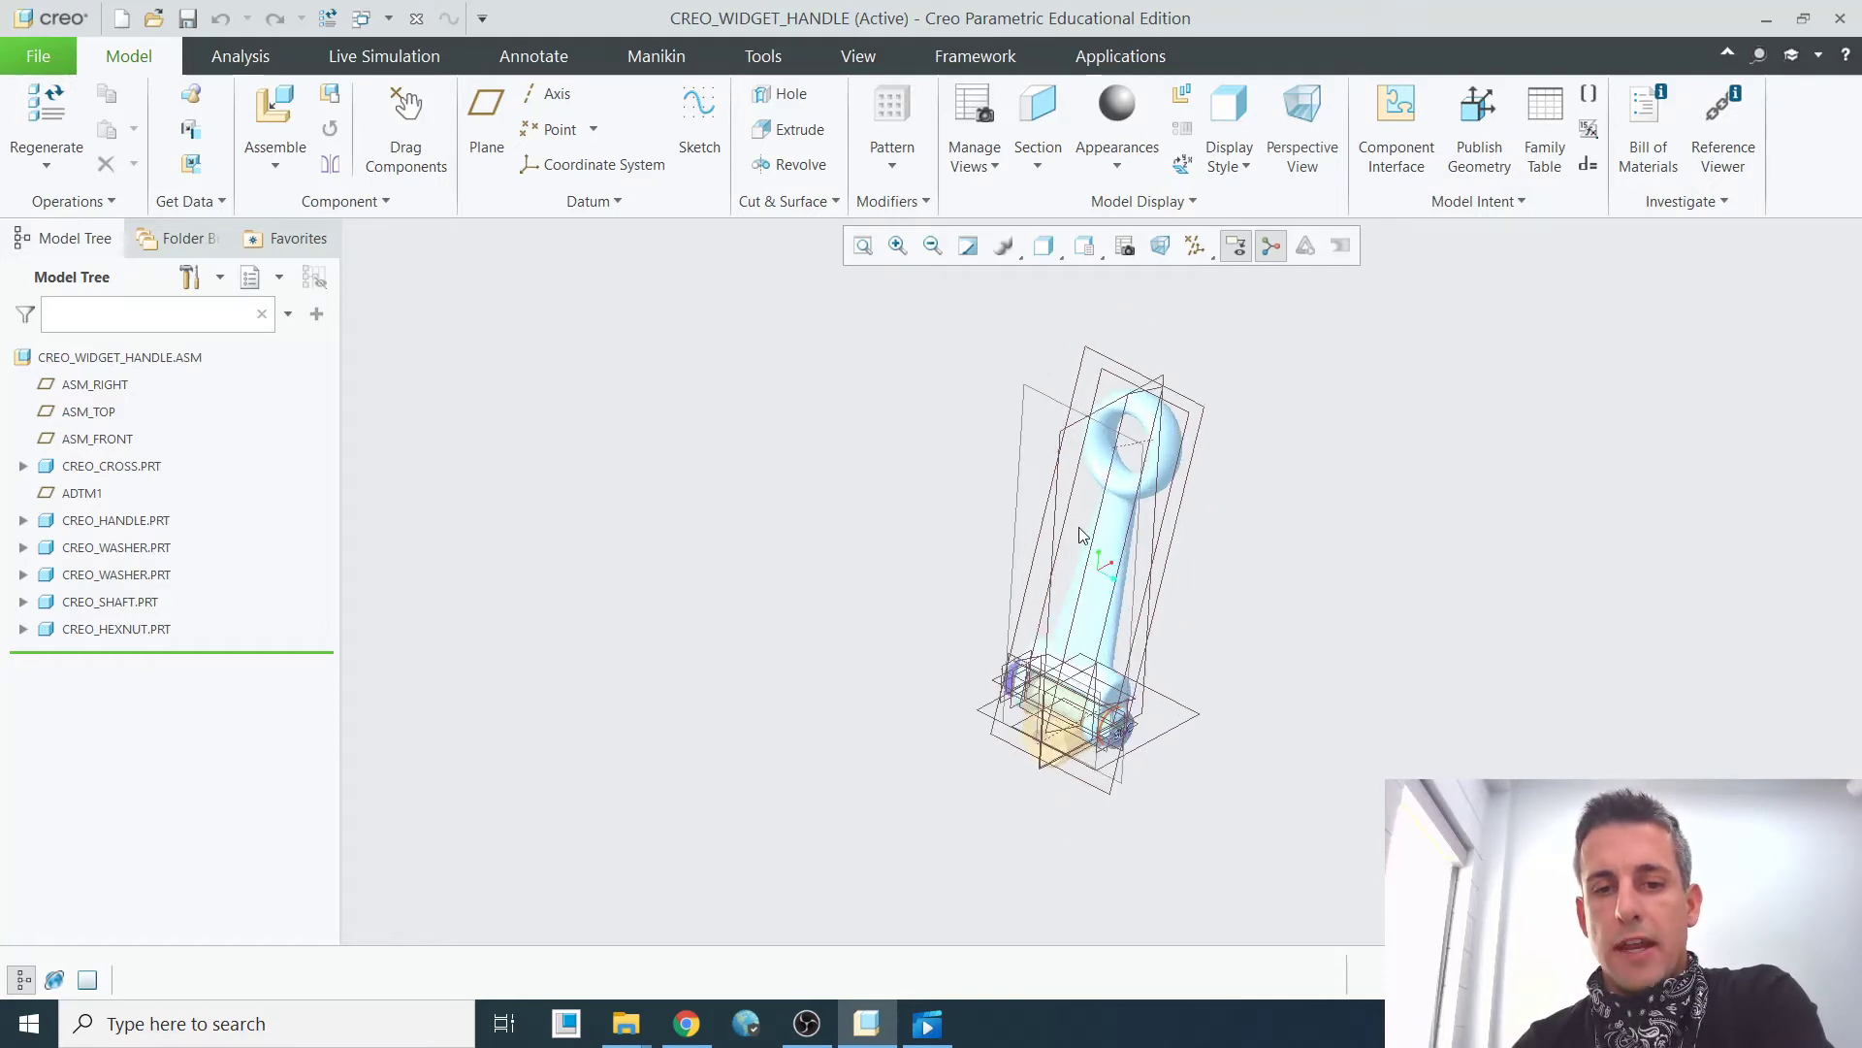
{"action": "scroll", "coordinate": [1075, 529], "scroll_direction": "up", "scroll_amount": 4}
{"action": "scroll", "coordinate": [1073, 539], "scroll_direction": "down", "scroll_amount": 4}
{"action": "scroll", "coordinate": [1065, 539], "scroll_direction": "up", "scroll_amount": 5}
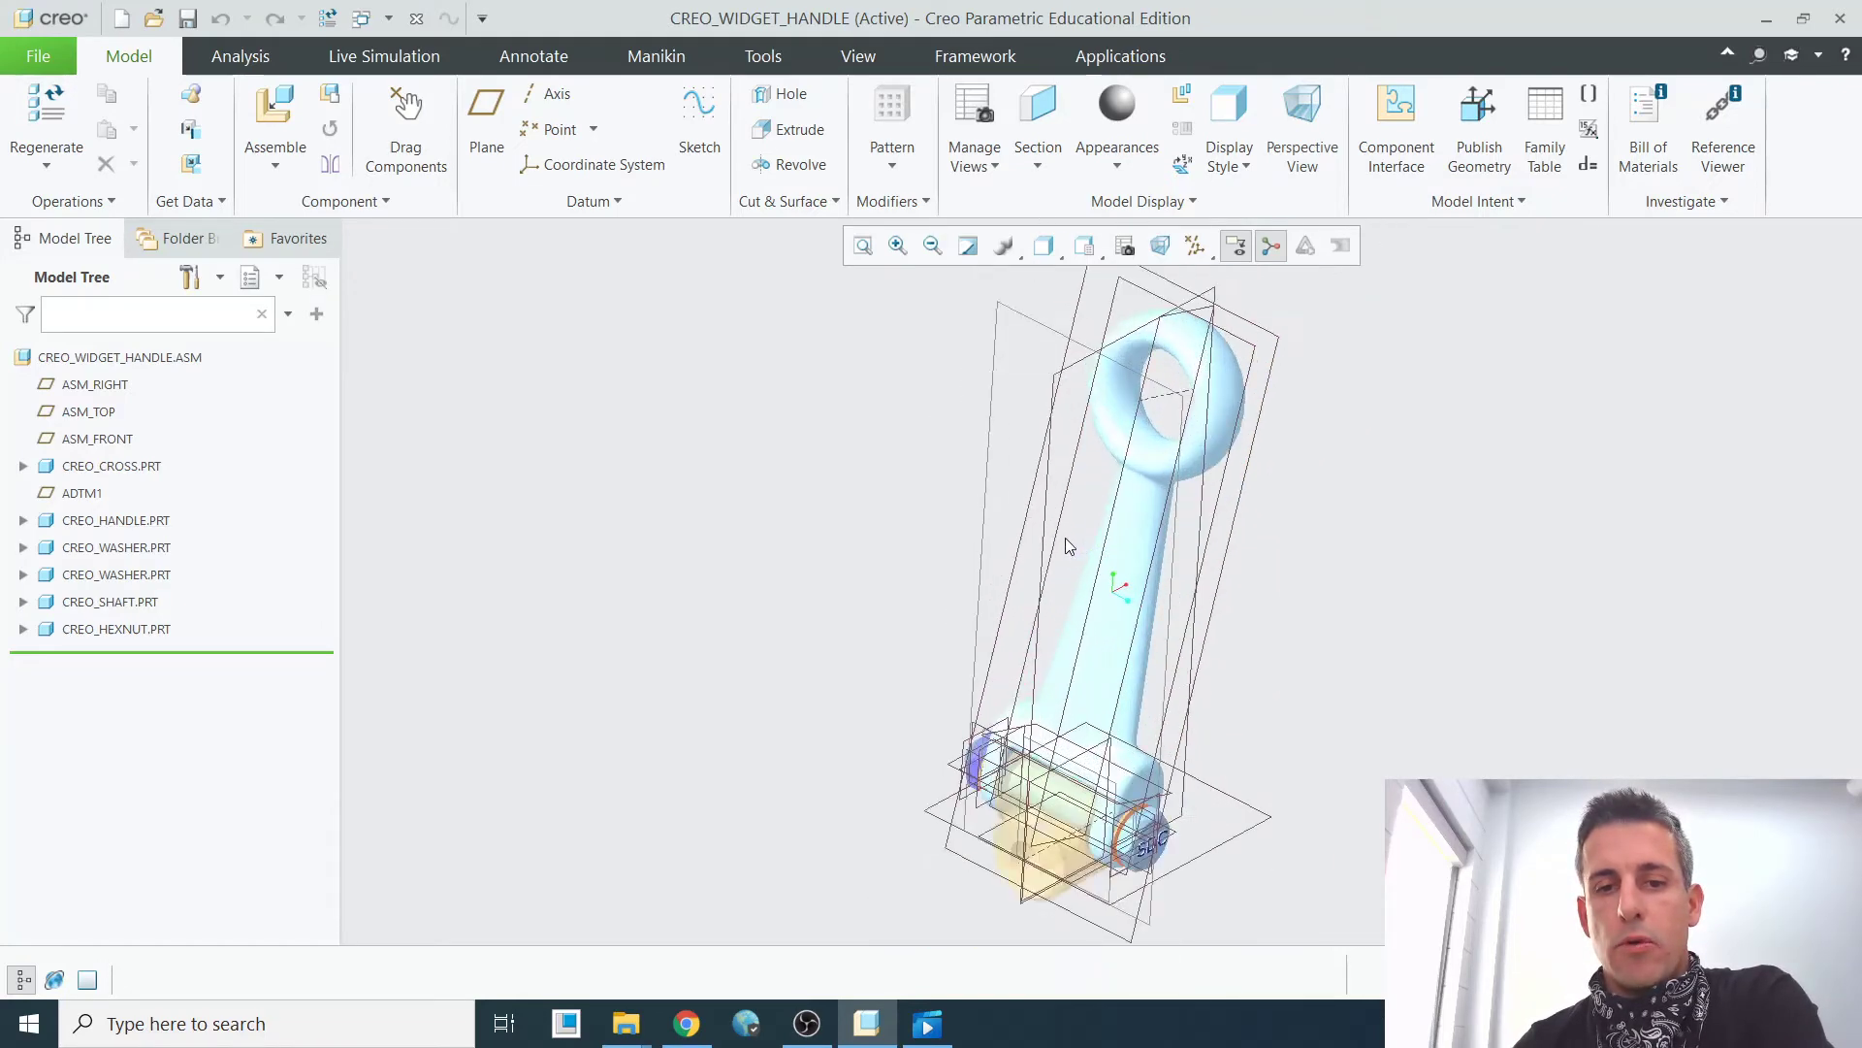
{"action": "scroll", "coordinate": [1057, 548], "scroll_direction": "down", "scroll_amount": 5}
{"action": "scroll", "coordinate": [1057, 553], "scroll_direction": "up", "scroll_amount": 4}
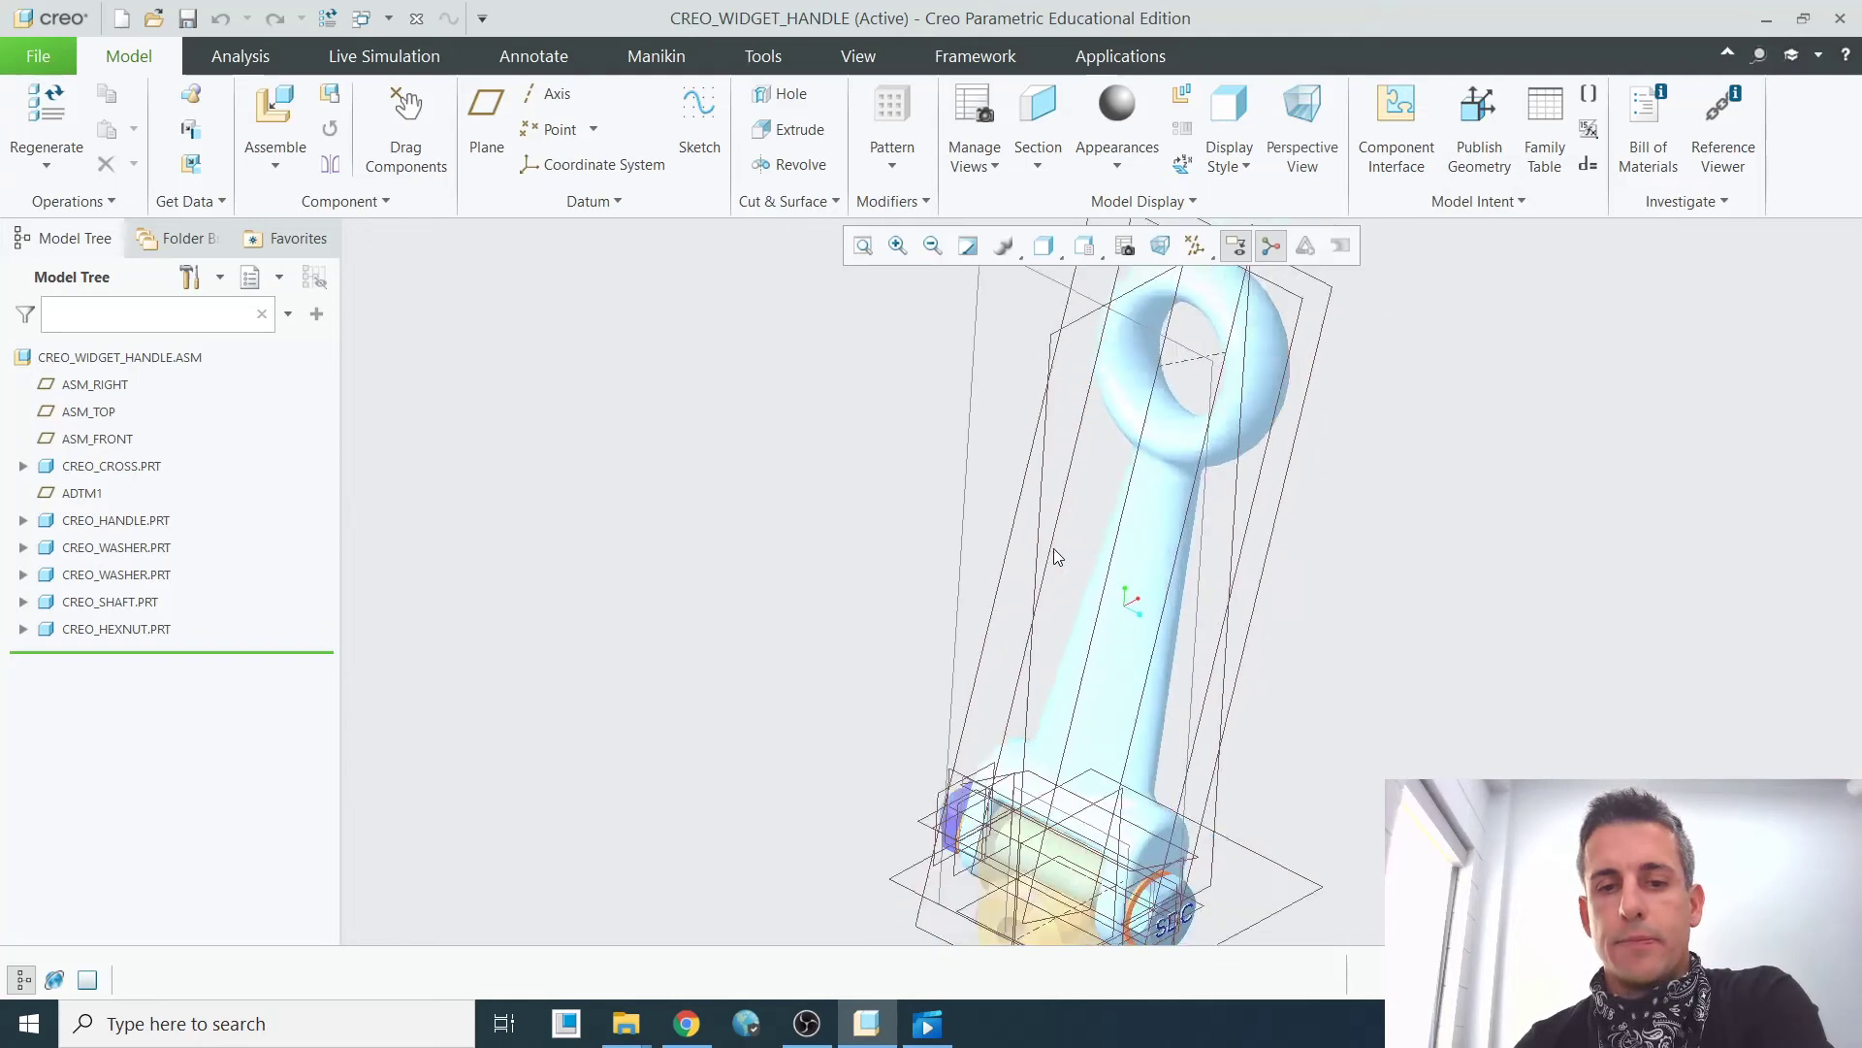
{"action": "scroll", "coordinate": [970, 523], "scroll_direction": "down", "scroll_amount": 2}
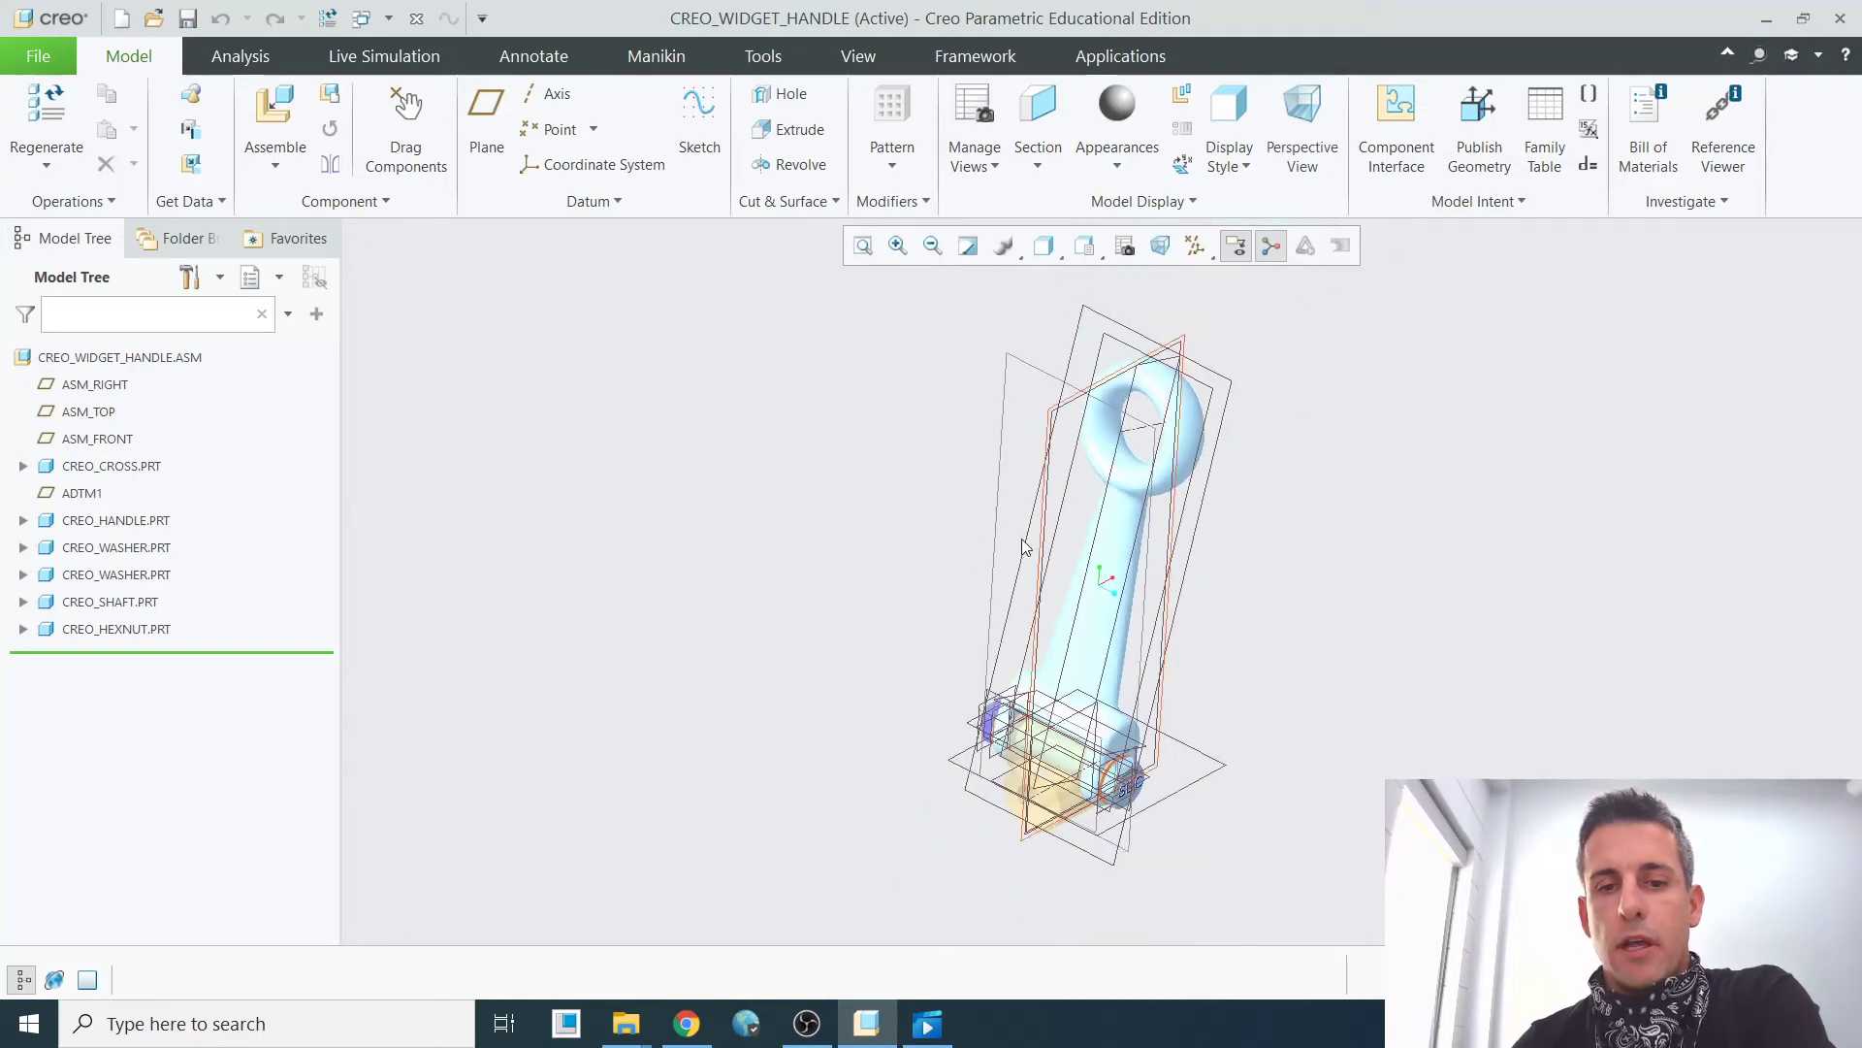
{"action": "right_click", "coordinate": [960, 514]}
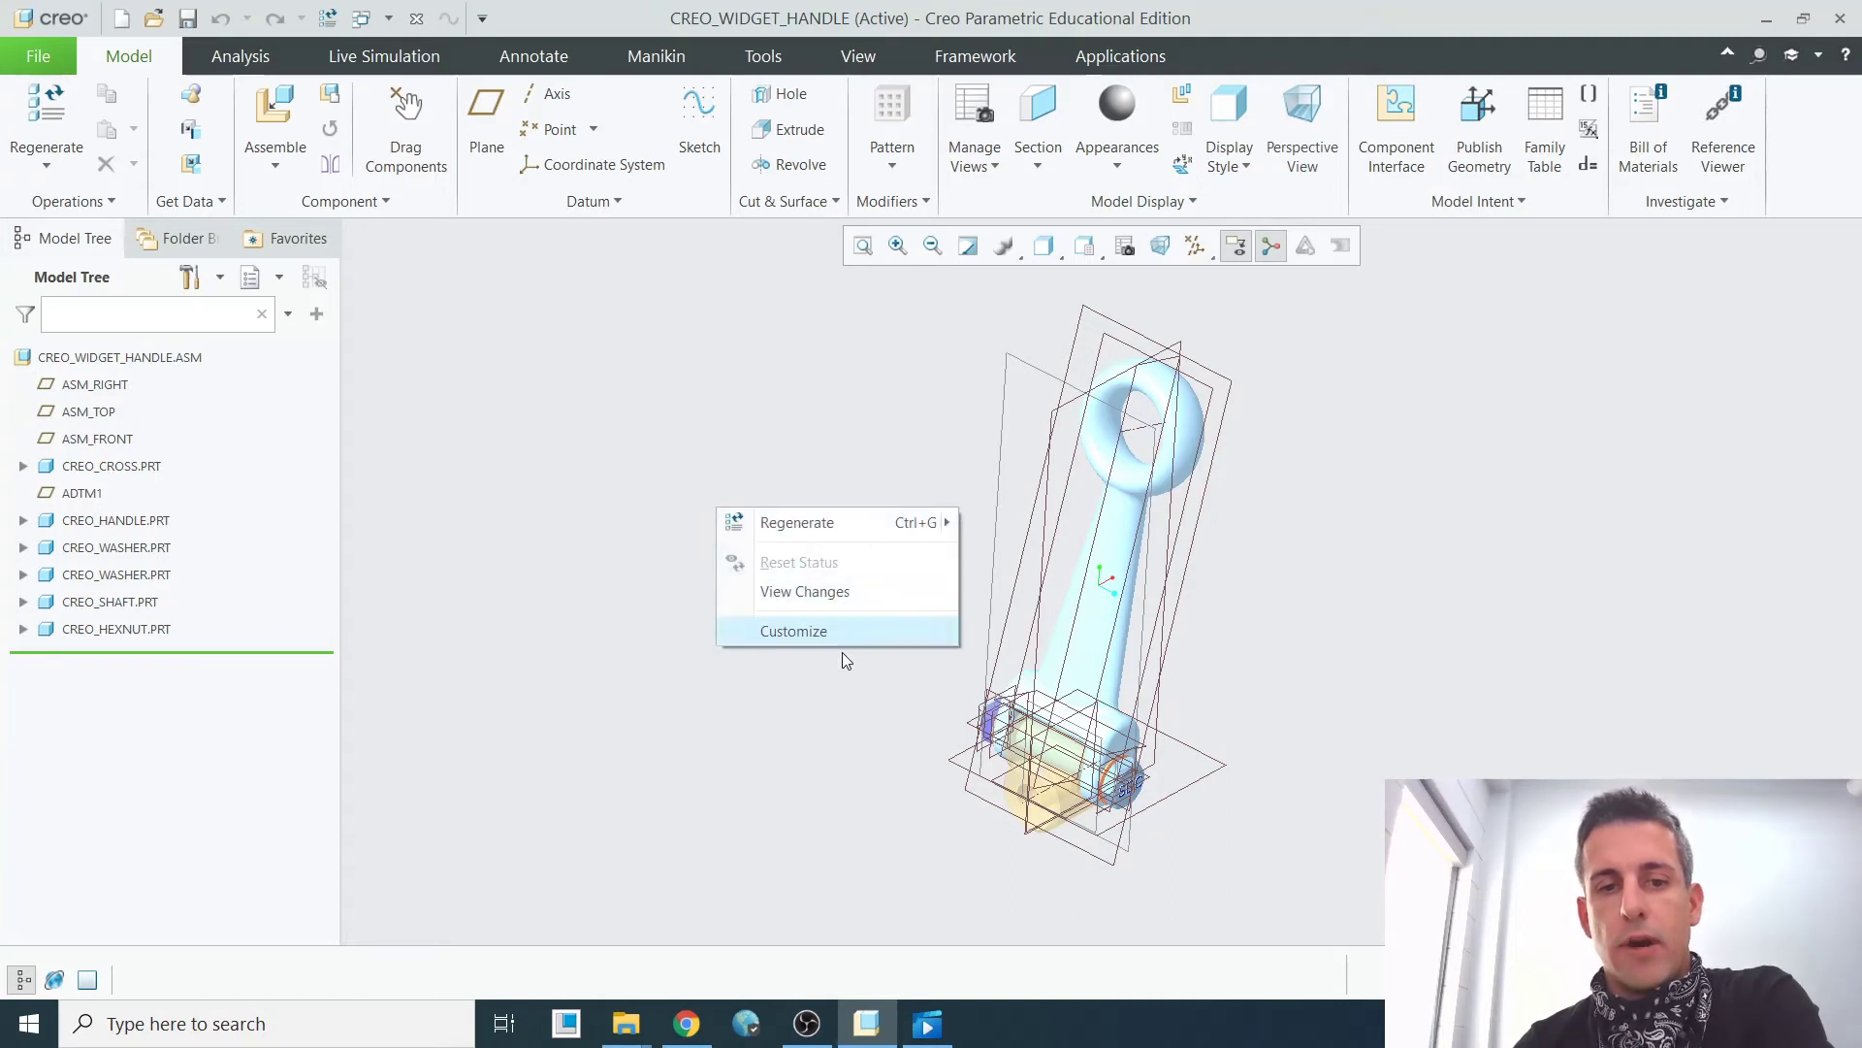
{"action": "left_click", "coordinate": [951, 376]}
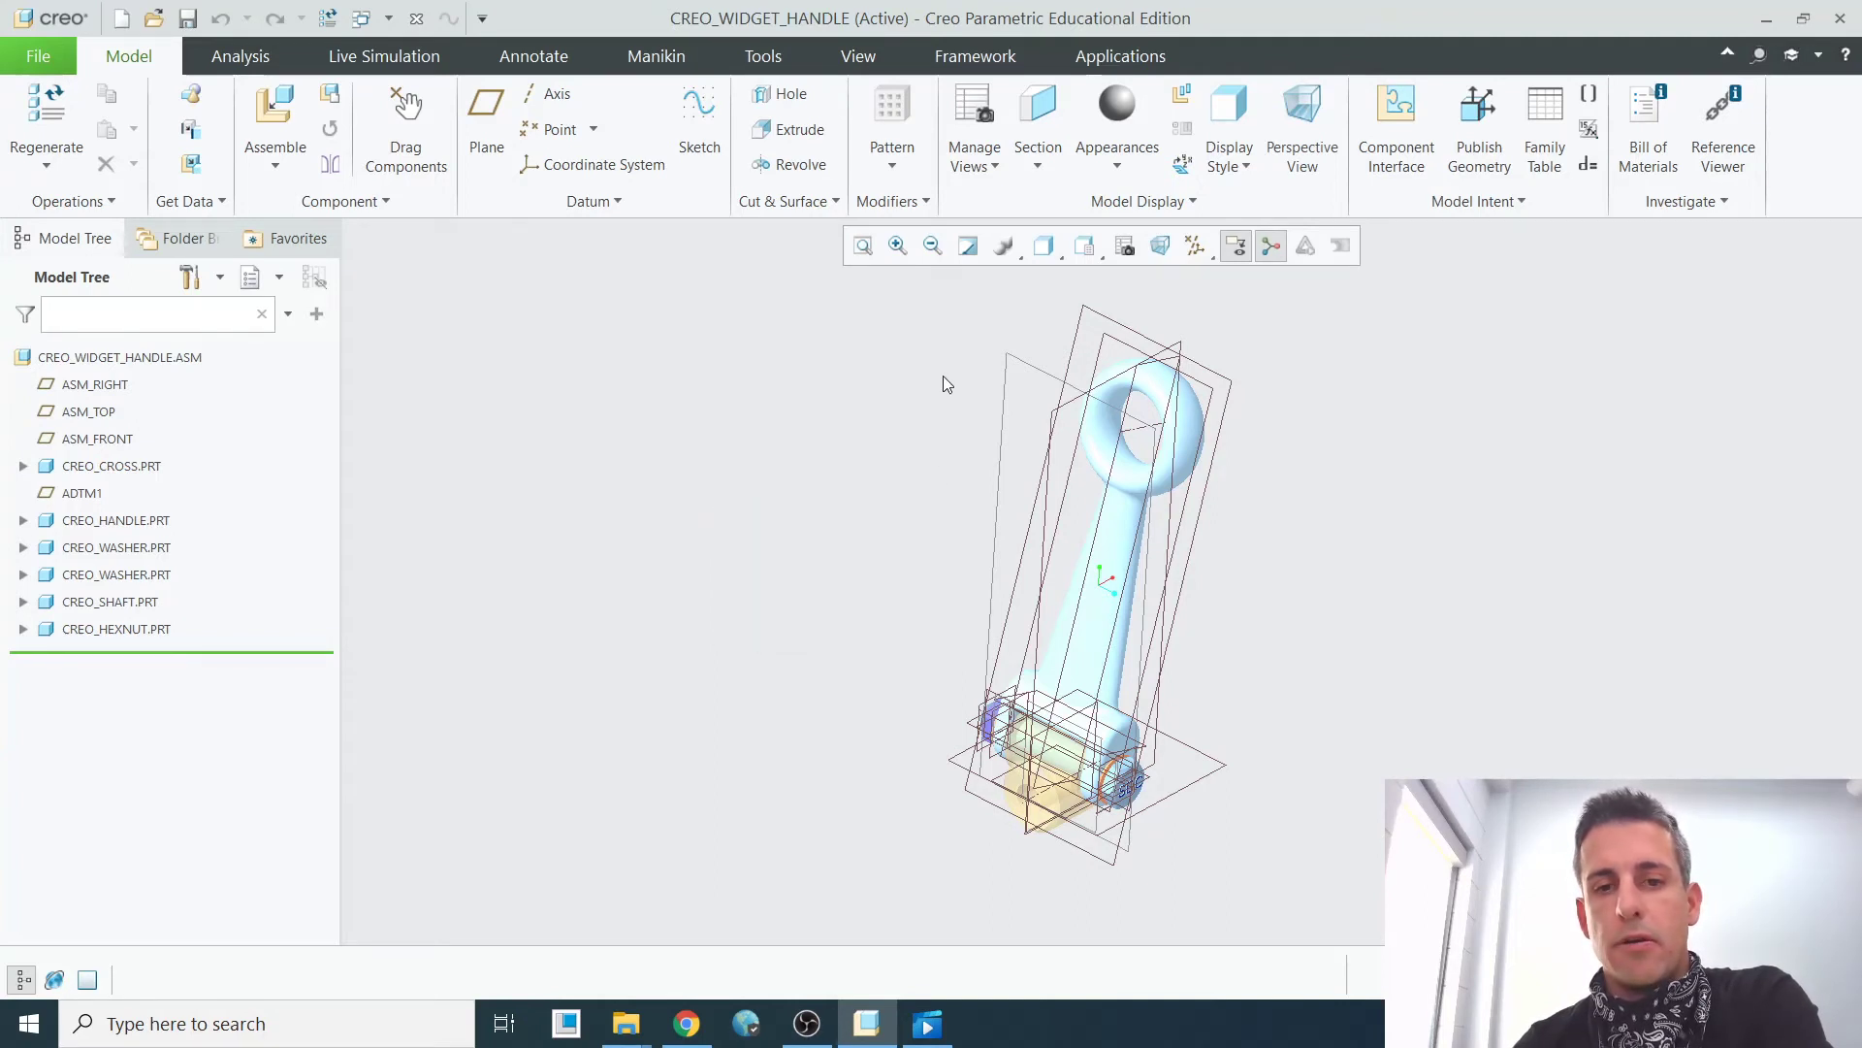
{"action": "left_click", "coordinate": [1104, 587]}
{"action": "left_click", "coordinate": [1091, 425]}
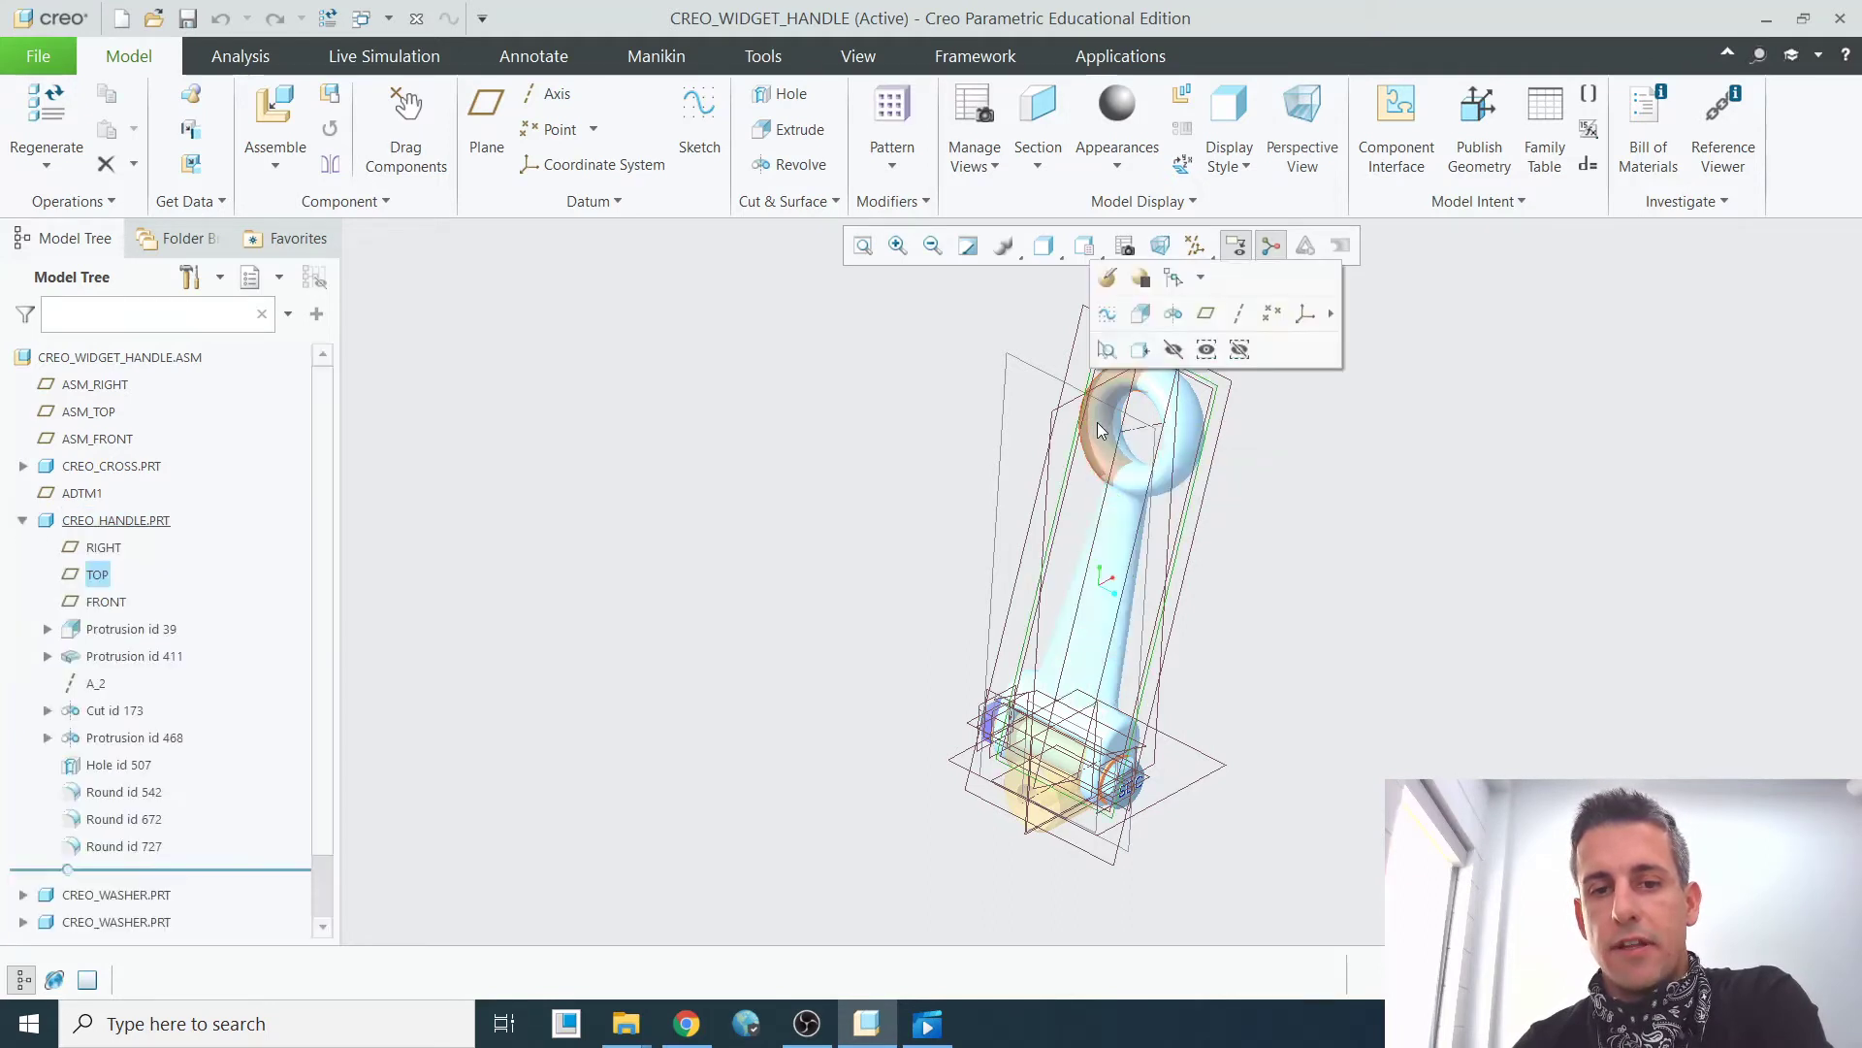
{"action": "middle_click_drag", "start_coordinate": [1154, 660], "coordinate": [1106, 438]}
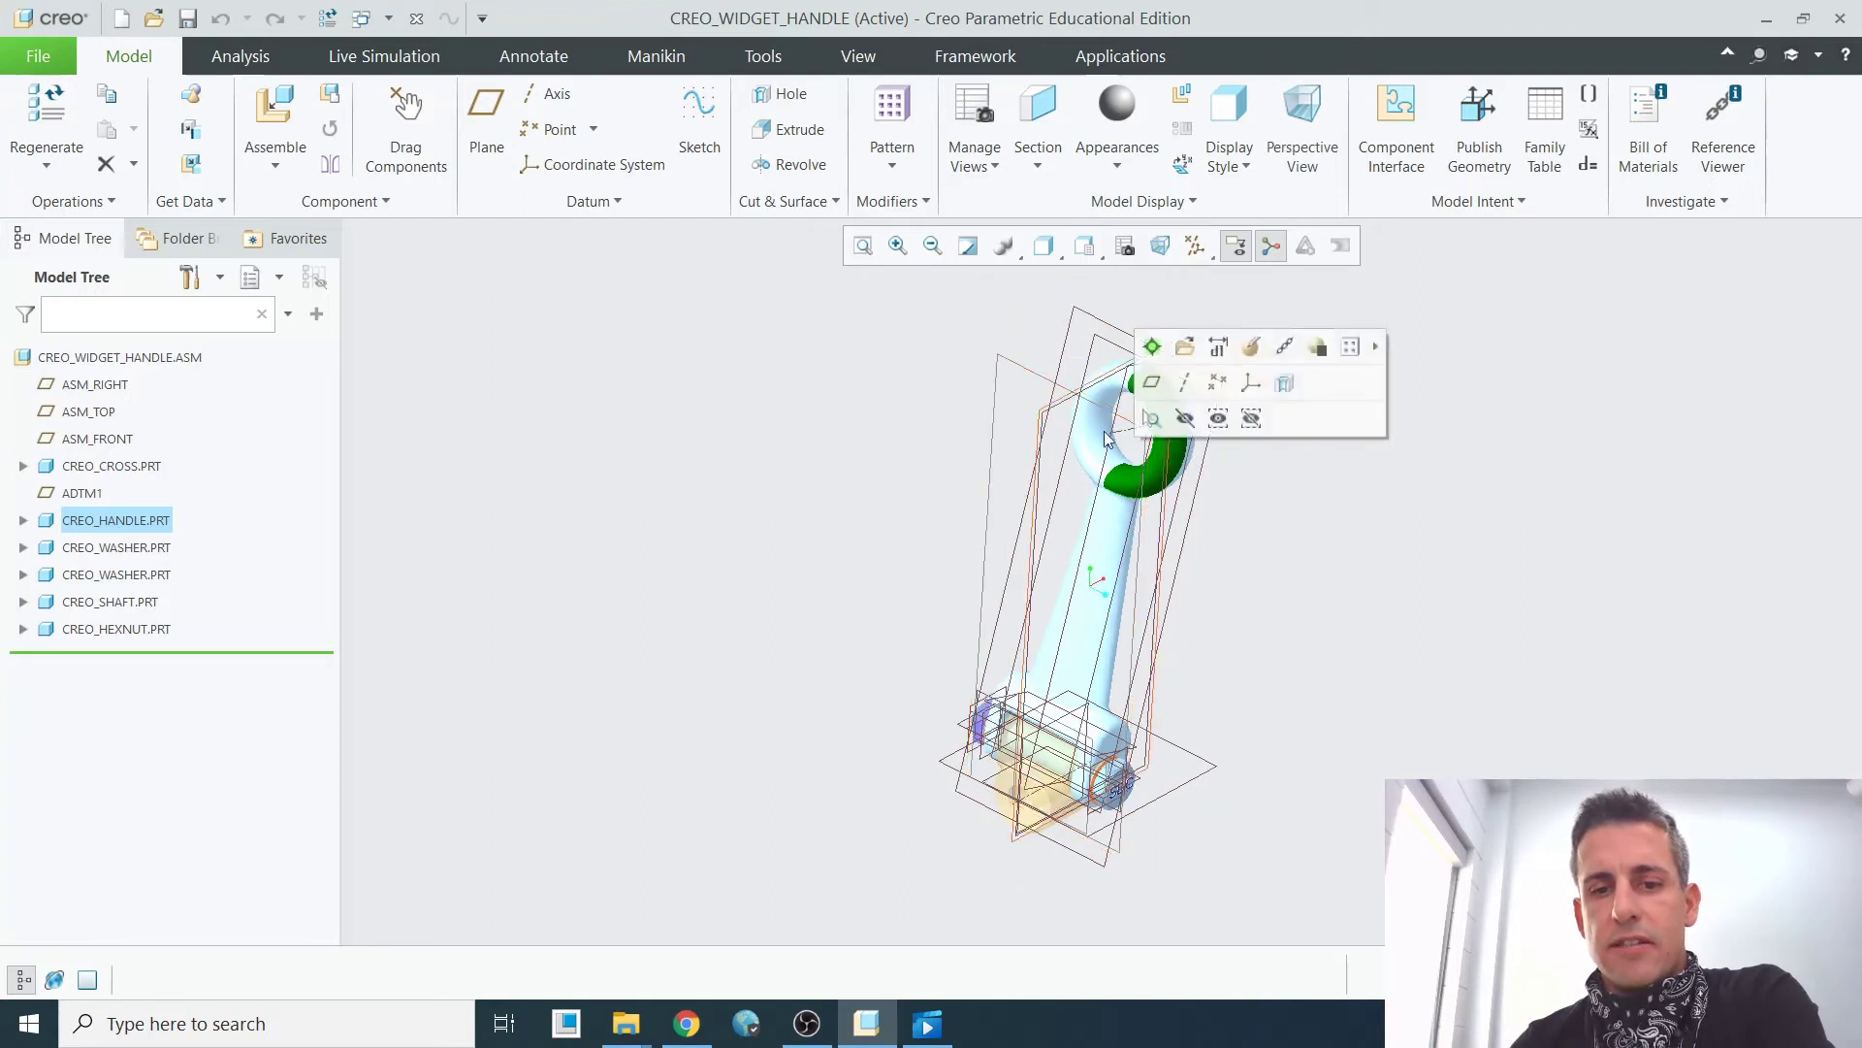
{"action": "left_click", "coordinate": [878, 530]}
{"action": "middle_click_drag", "start_coordinate": [890, 527], "coordinate": [1012, 597]}
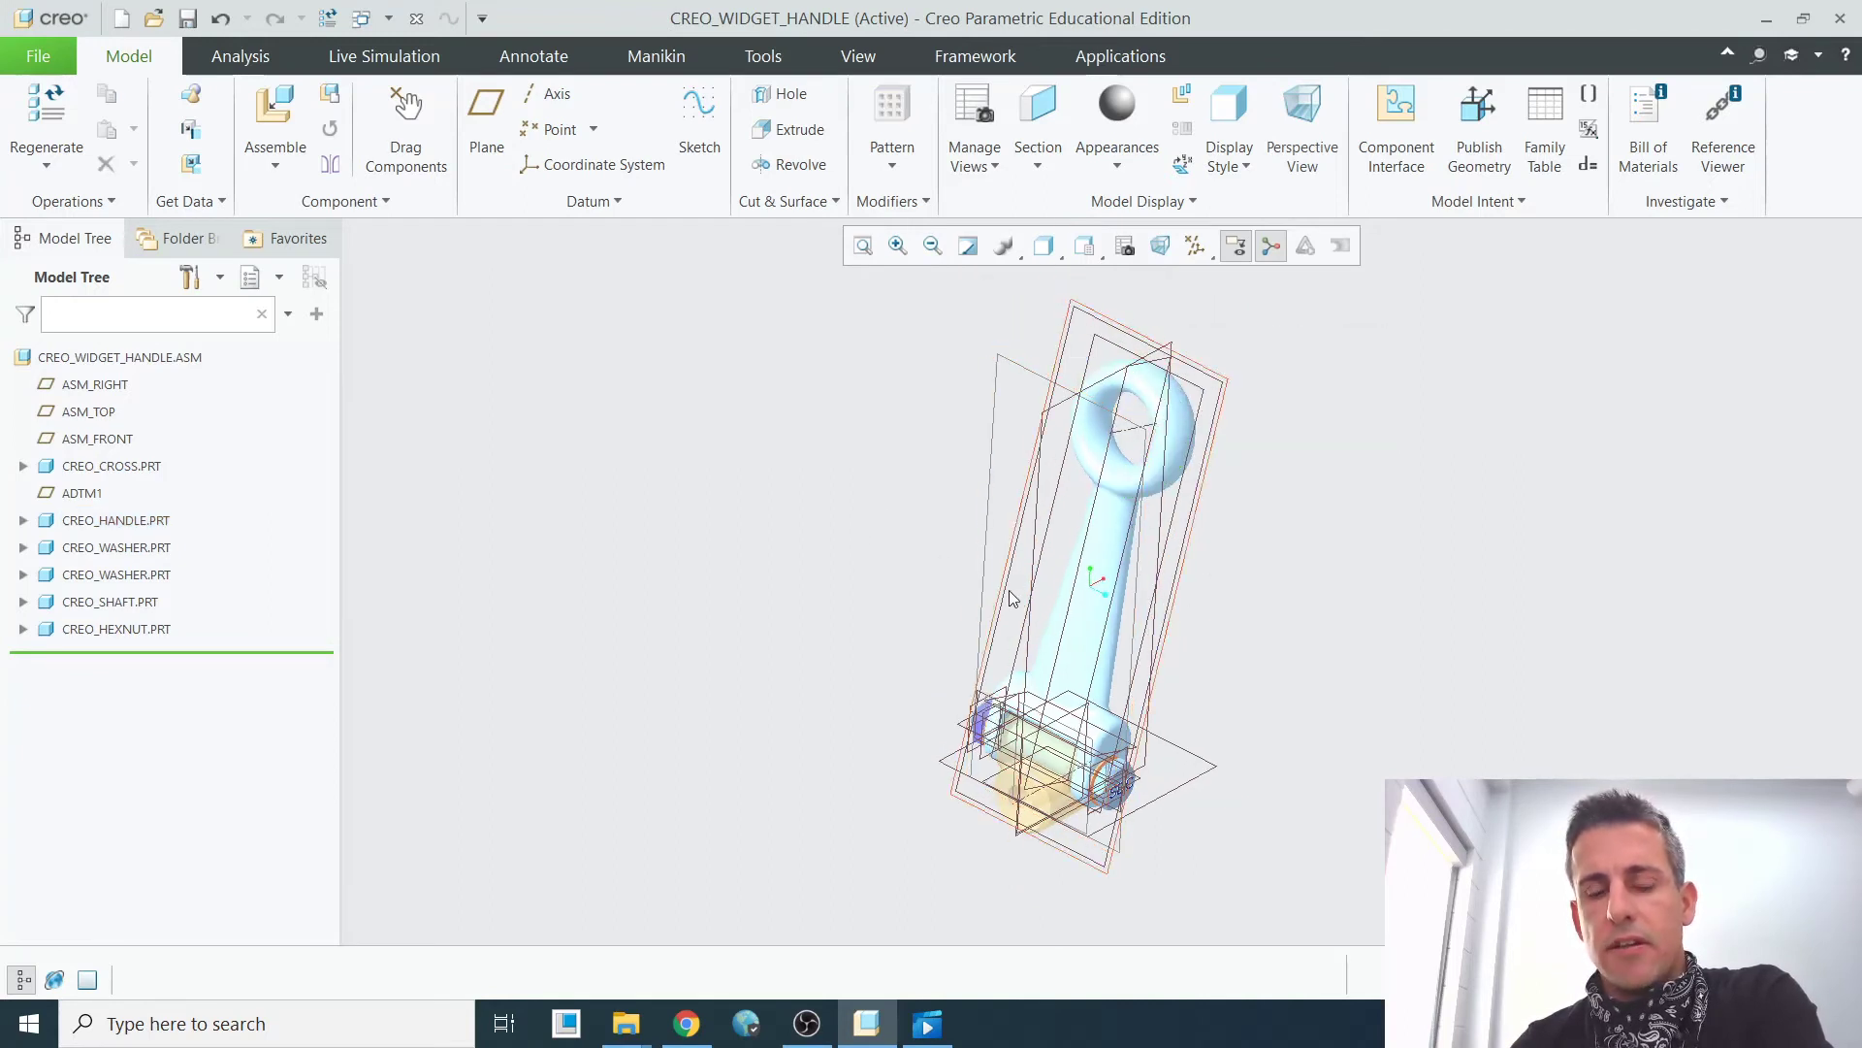
{"action": "left_click", "coordinate": [1198, 249]}
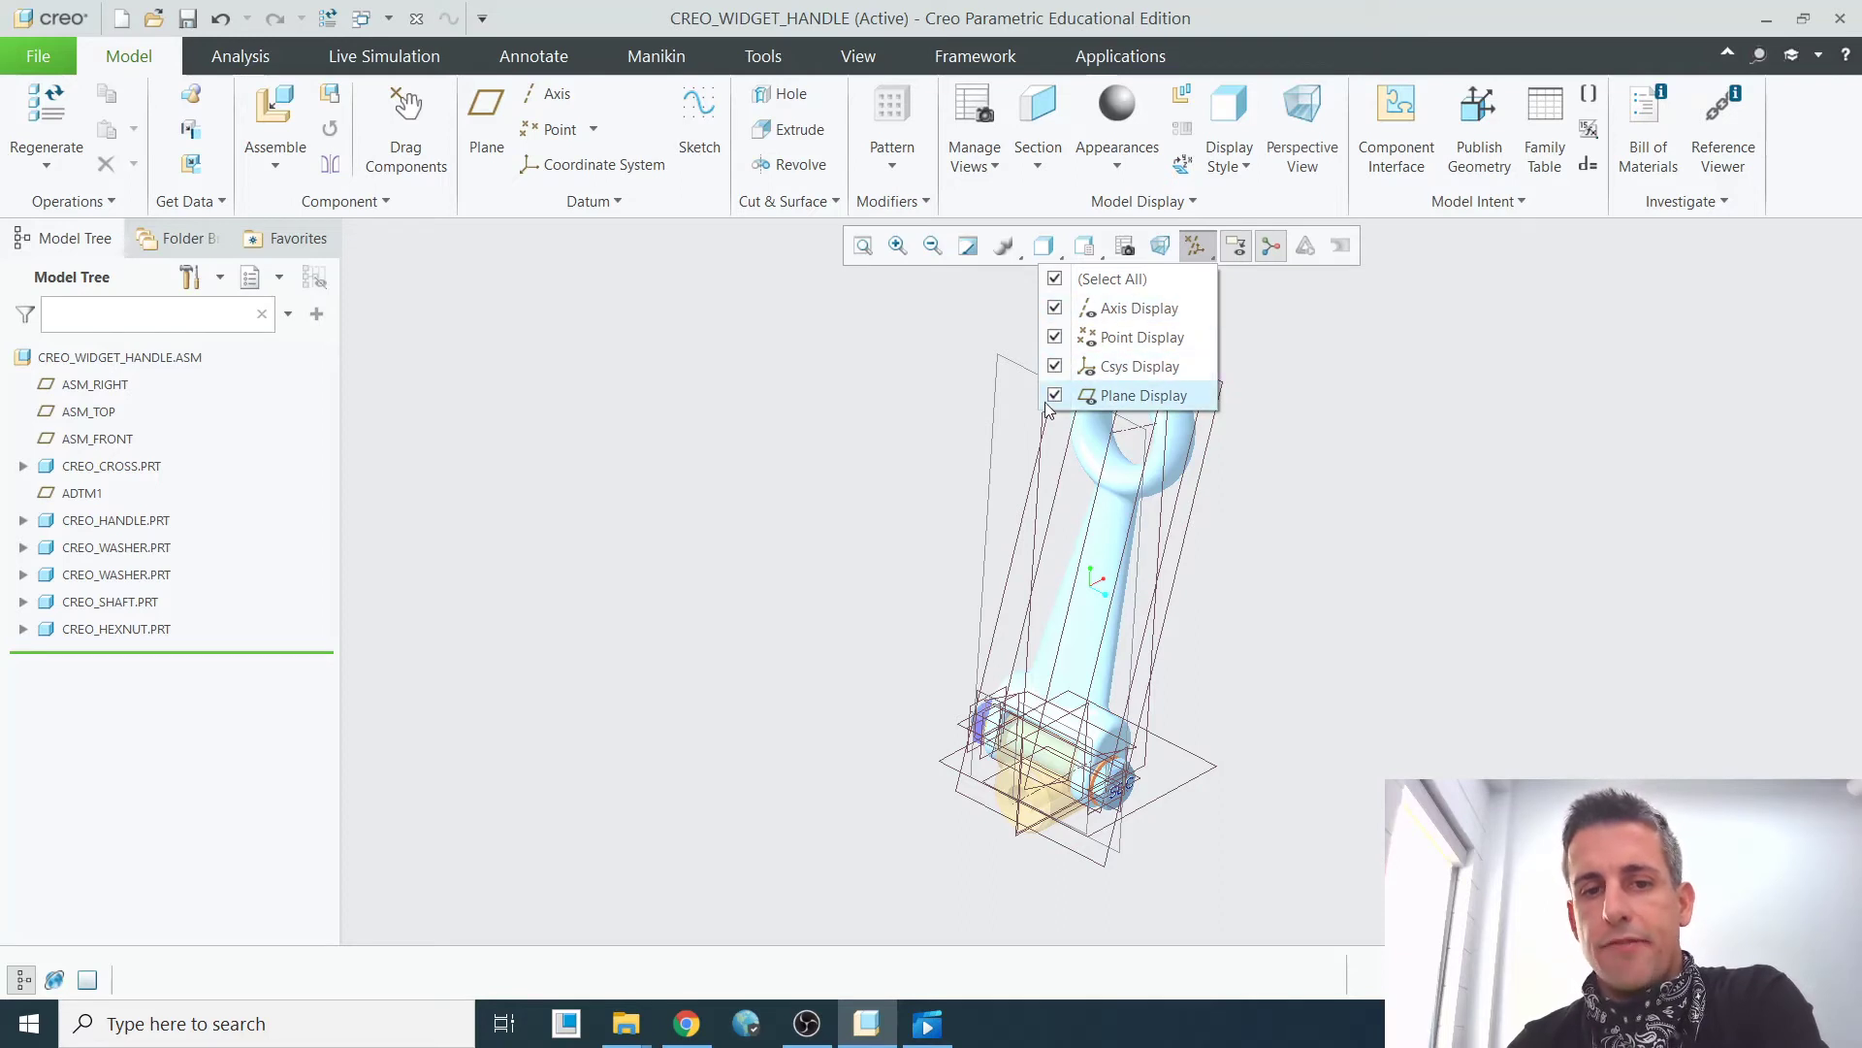
{"action": "left_click", "coordinate": [1056, 280]}
{"action": "left_click", "coordinate": [1174, 564]}
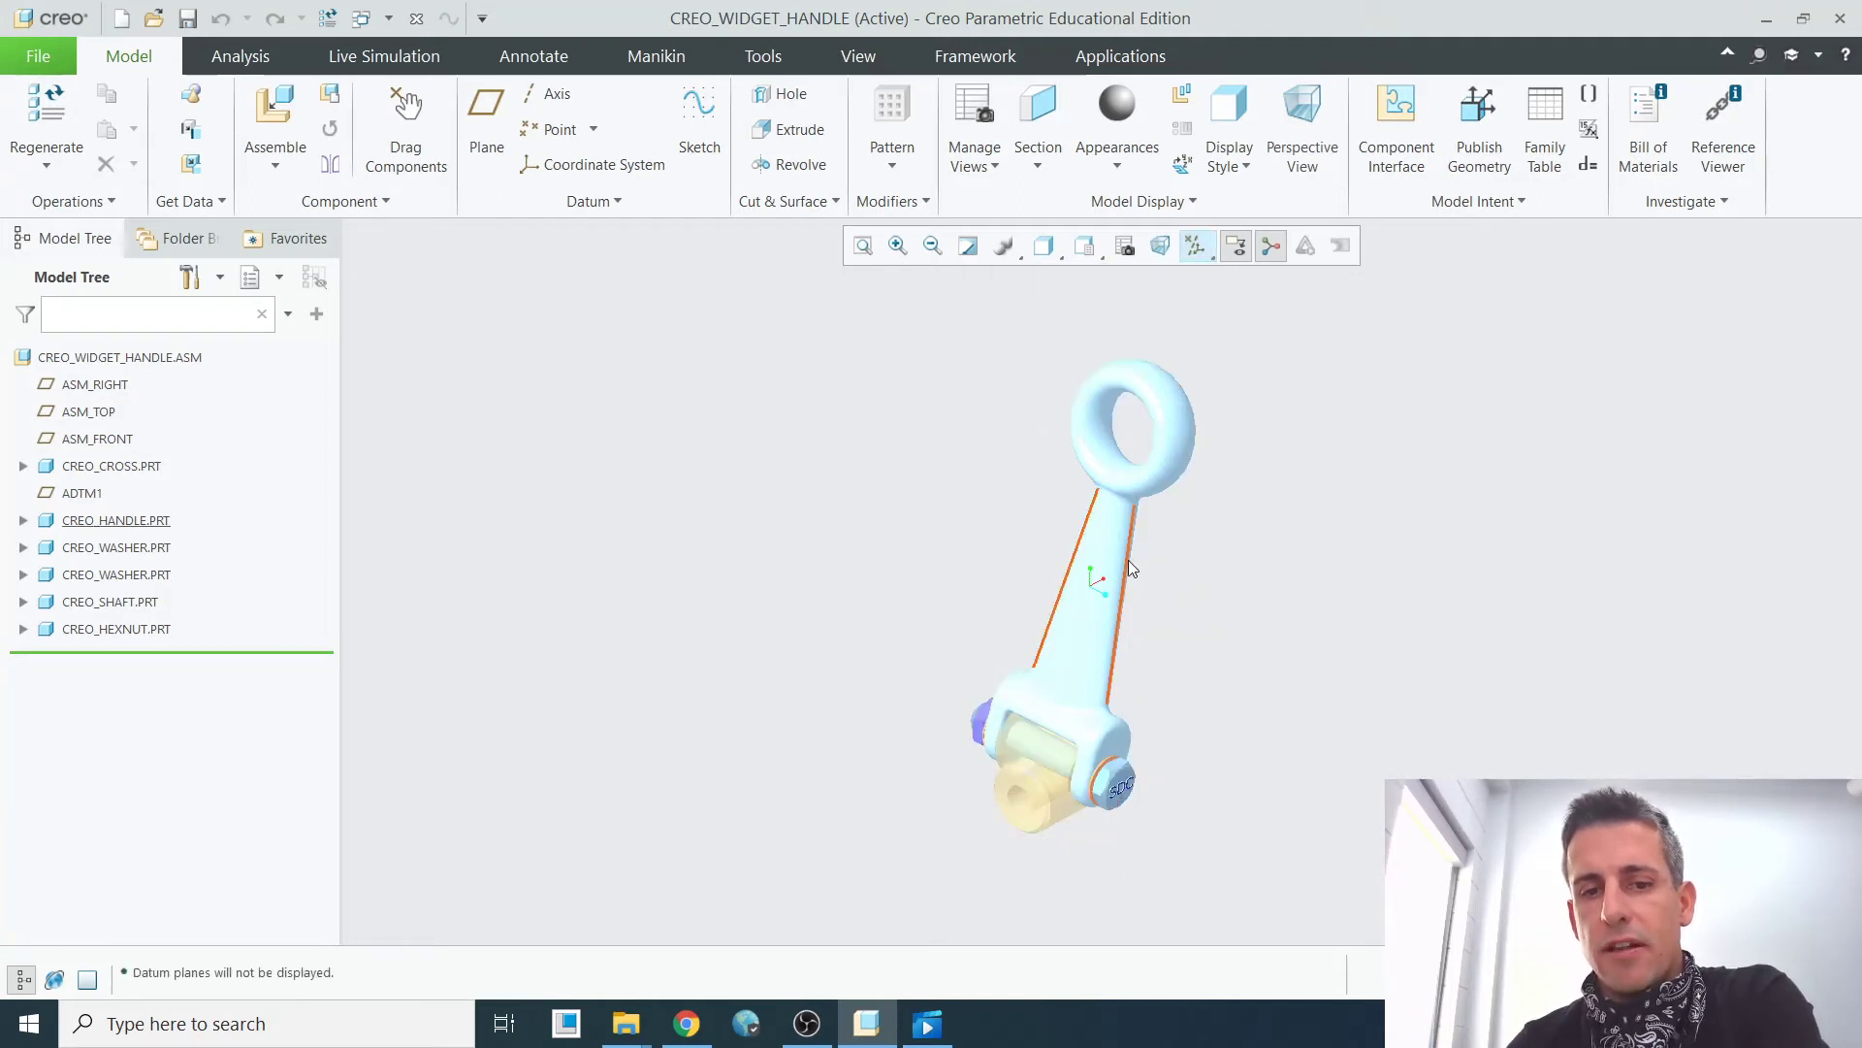
{"action": "left_click", "coordinate": [1211, 254]}
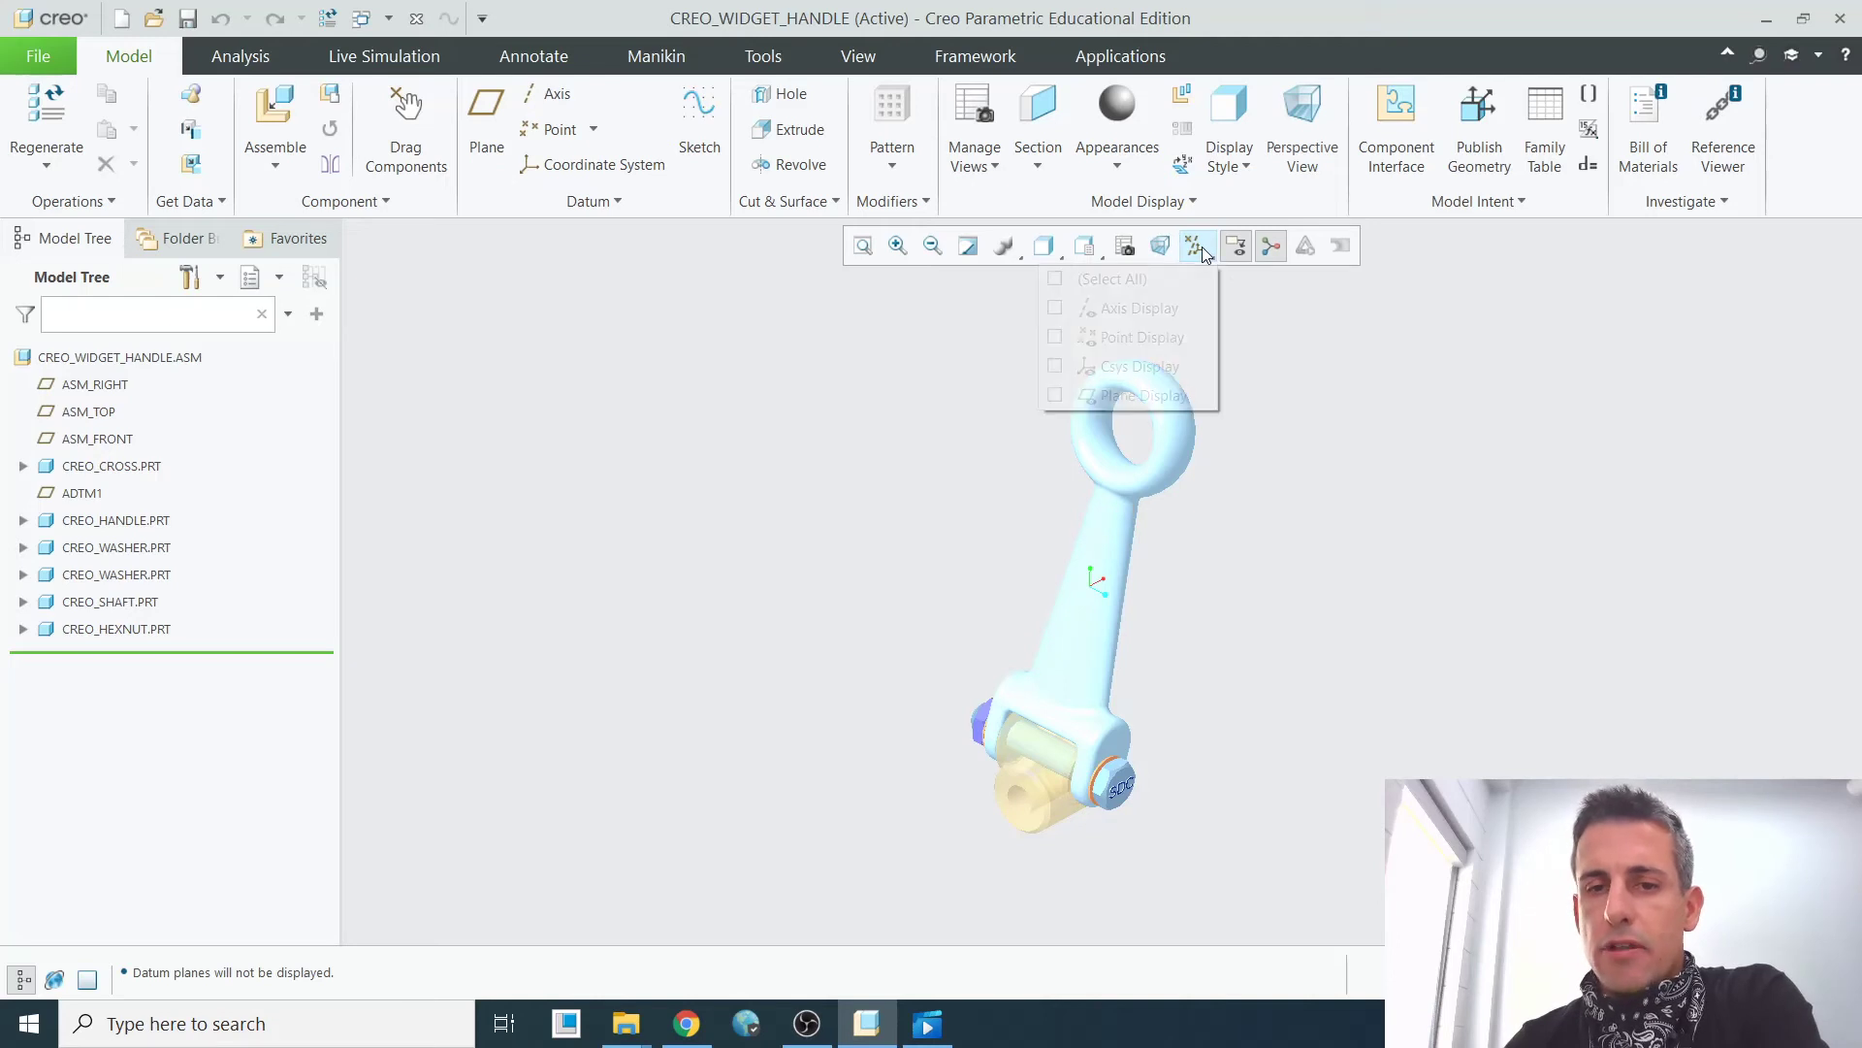
{"action": "left_click", "coordinate": [1056, 280]}
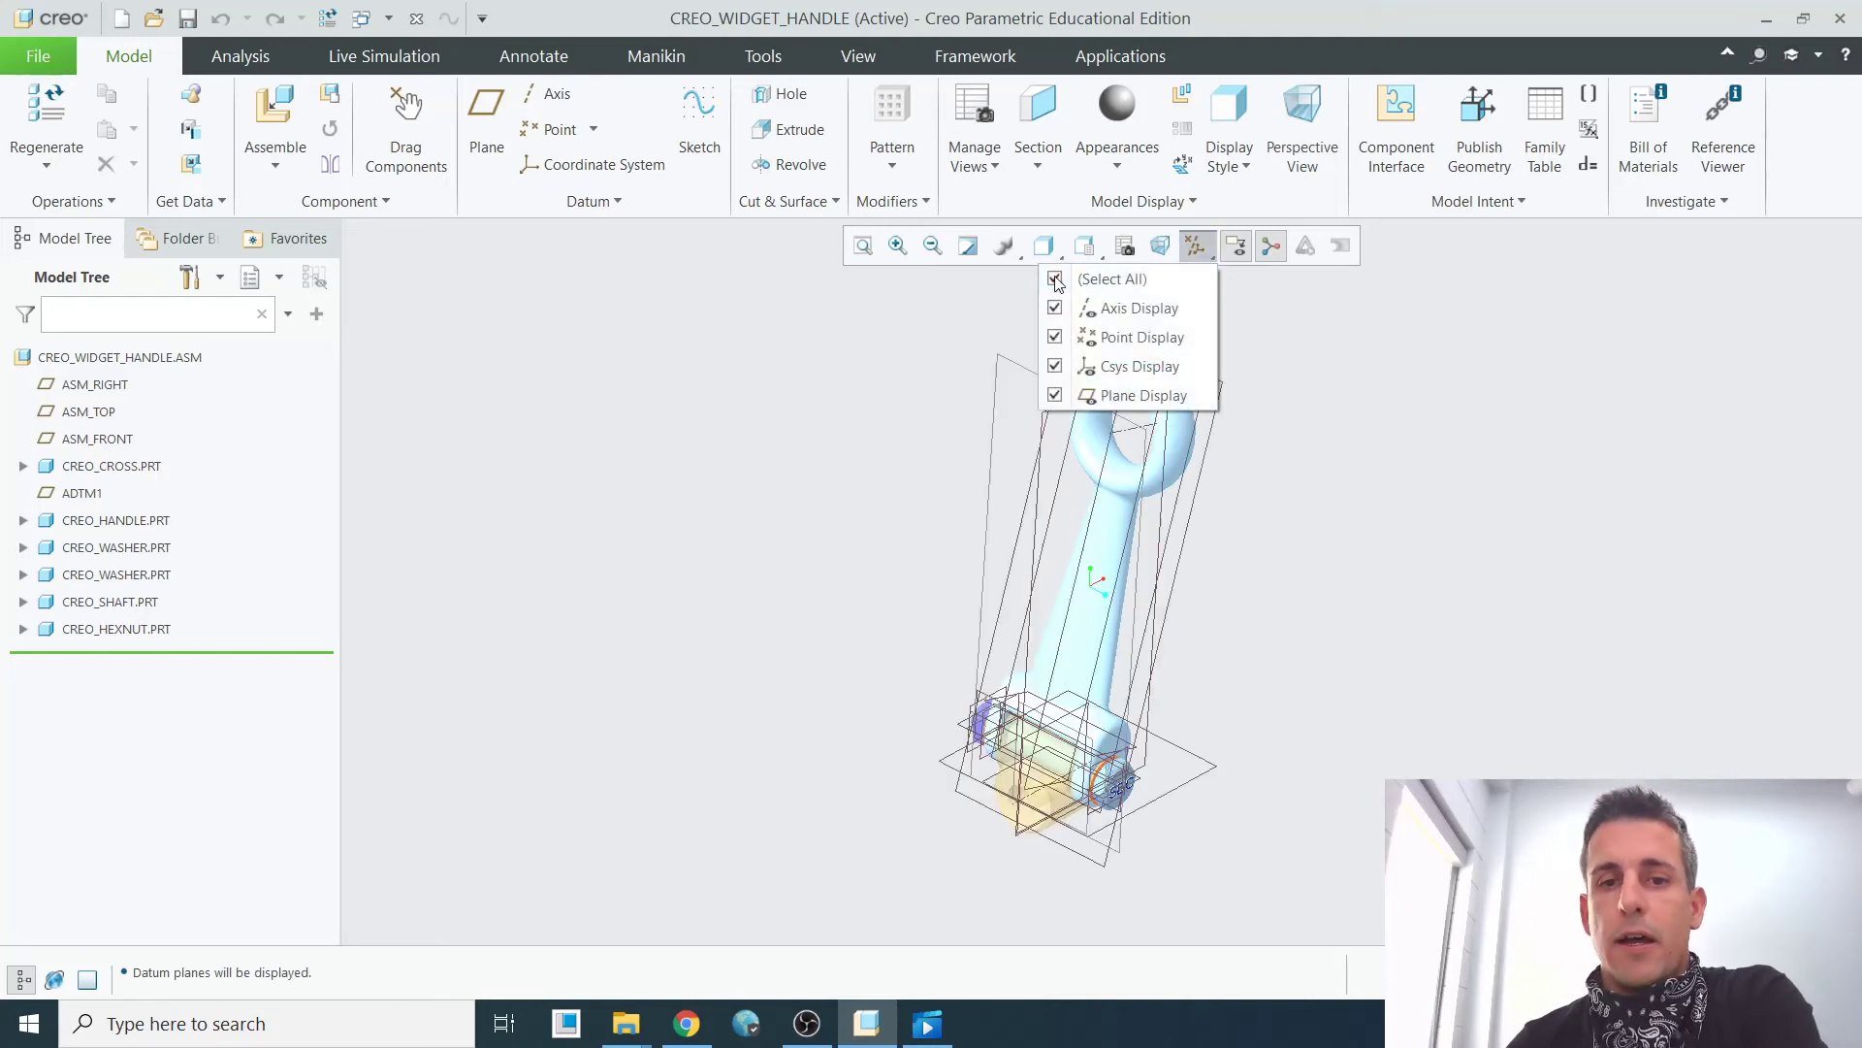
{"action": "left_click", "coordinate": [1056, 280]}
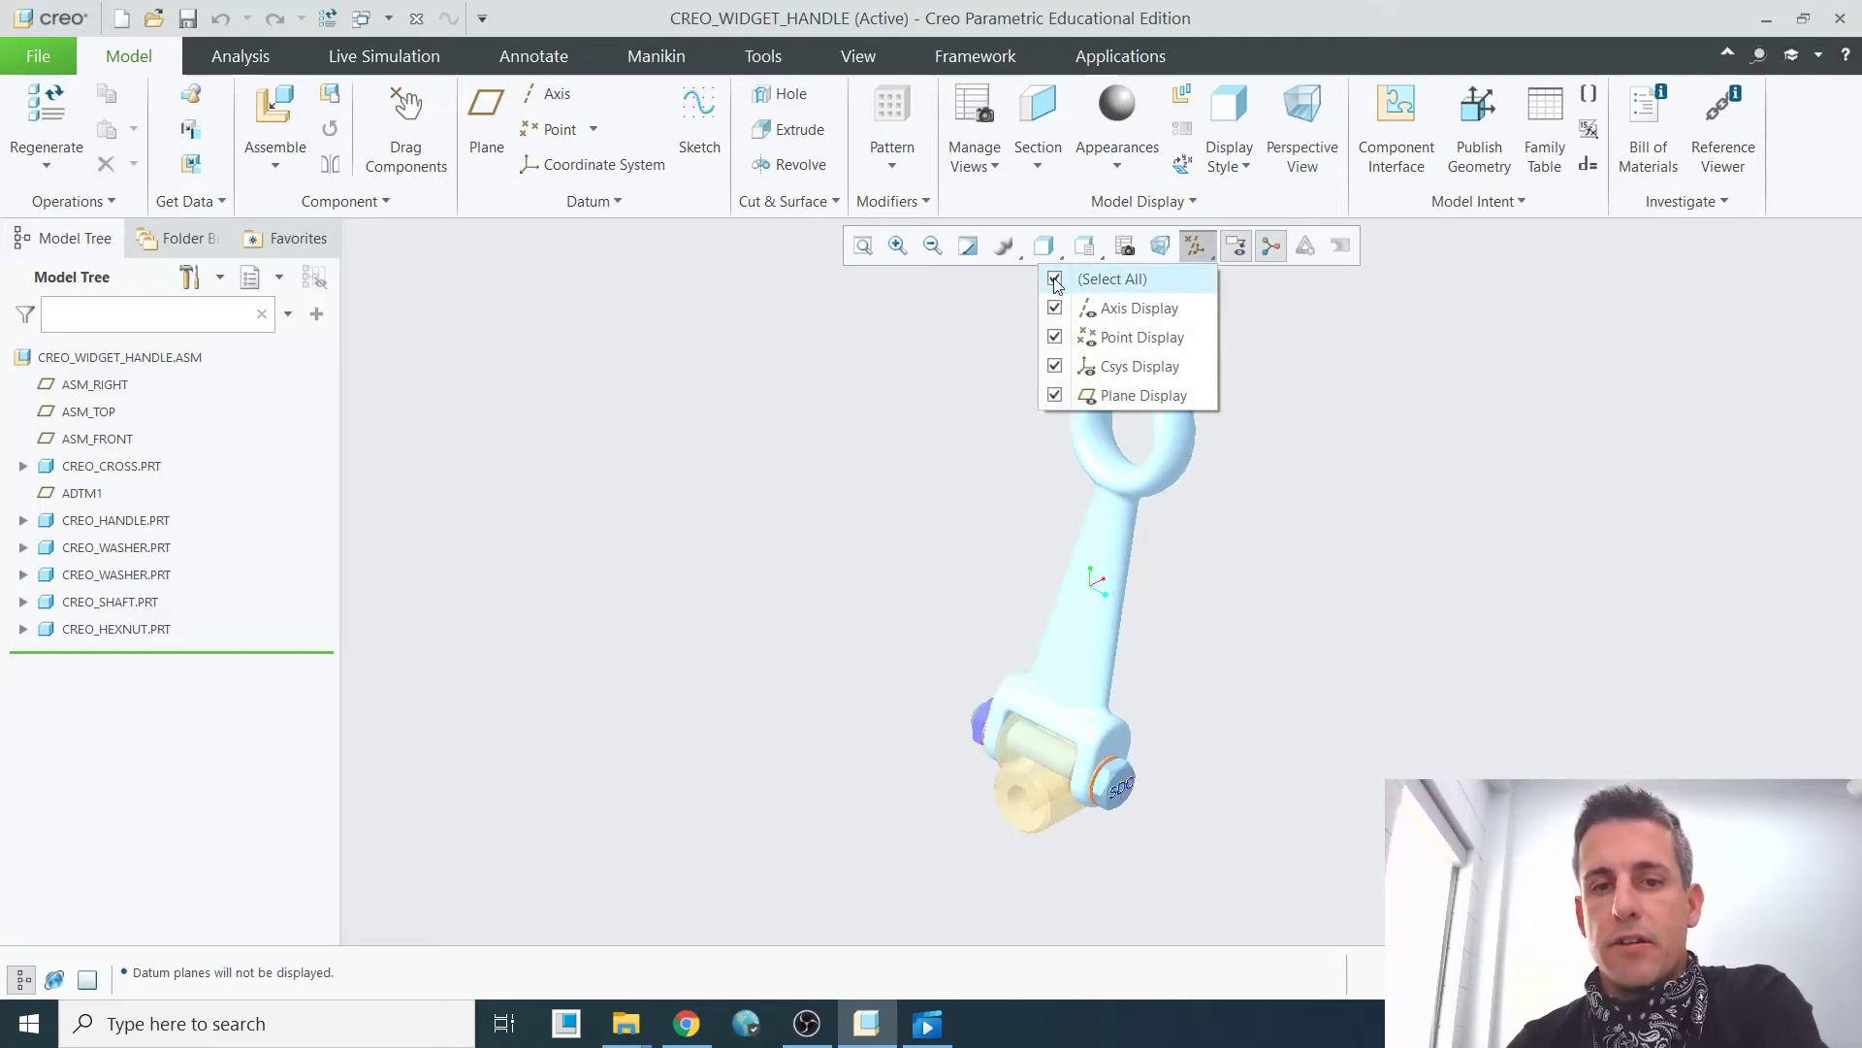
{"action": "left_click", "coordinate": [1199, 250]}
{"action": "left_click", "coordinate": [1199, 251]}
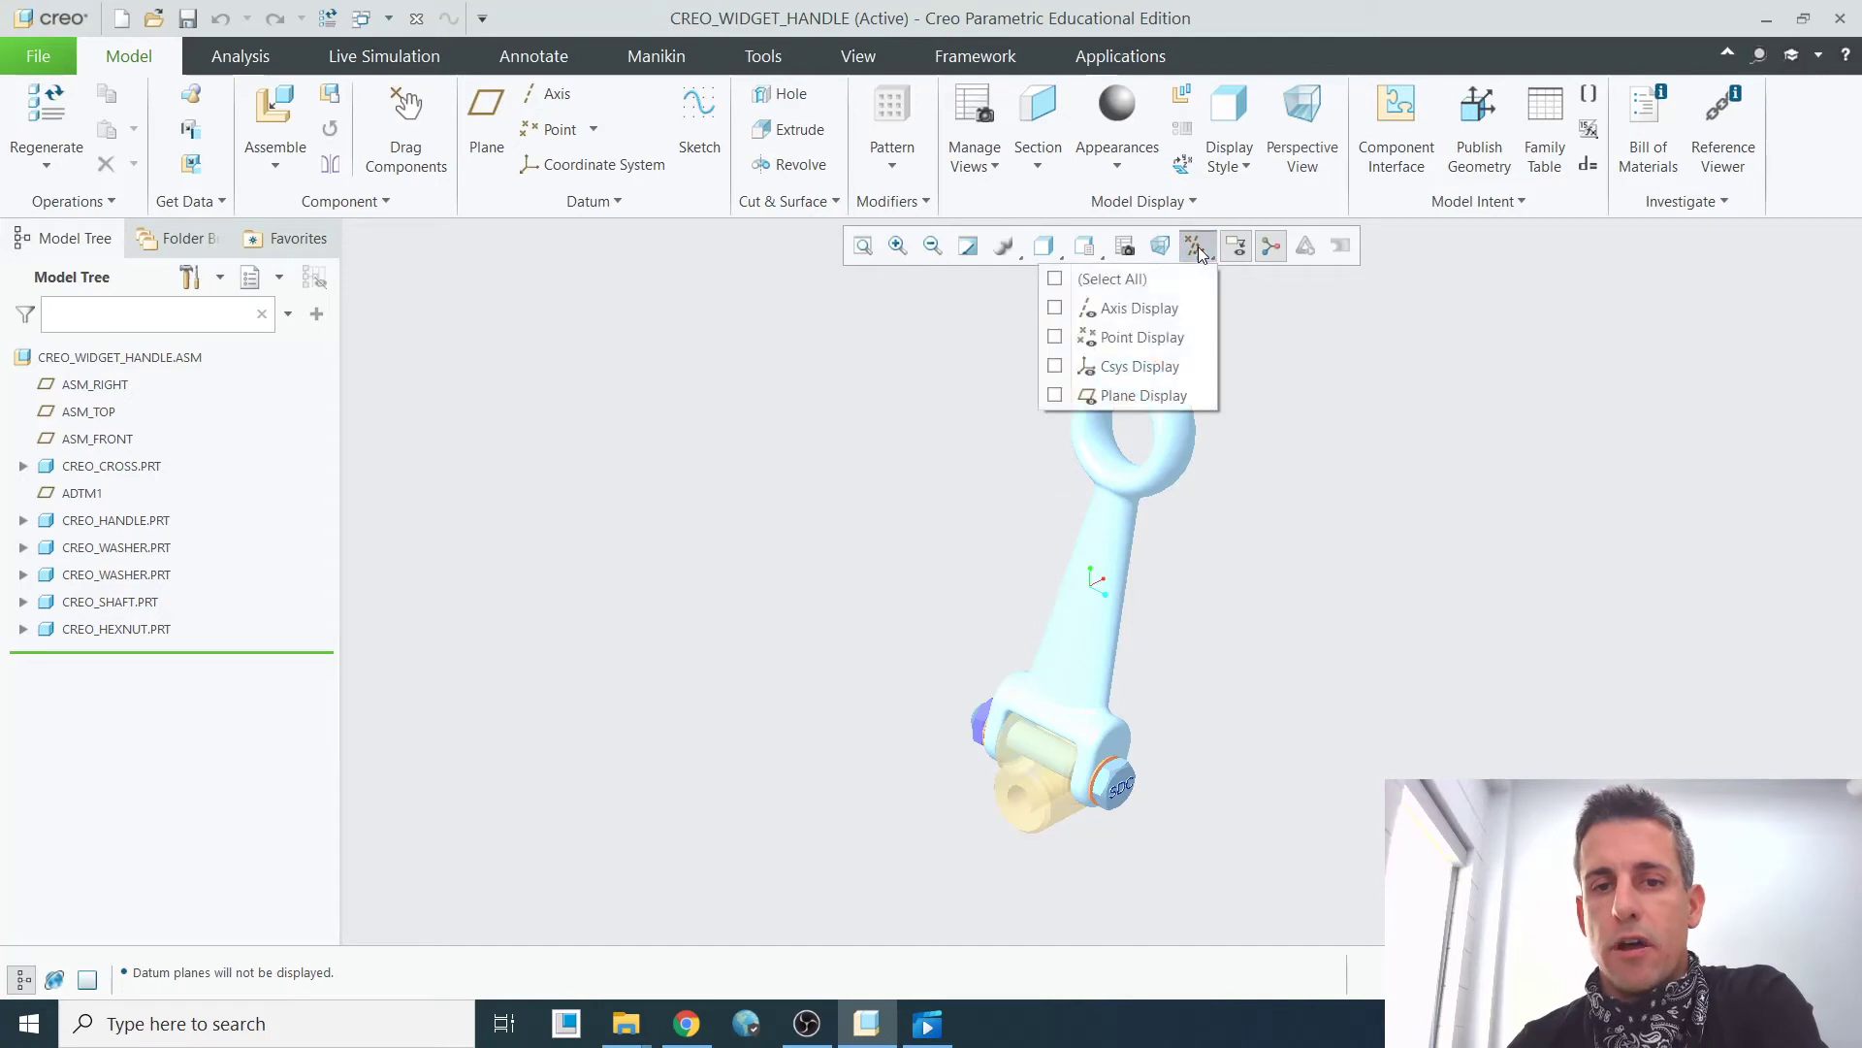
{"action": "left_click", "coordinate": [1056, 280]}
{"action": "left_click", "coordinate": [1057, 280]}
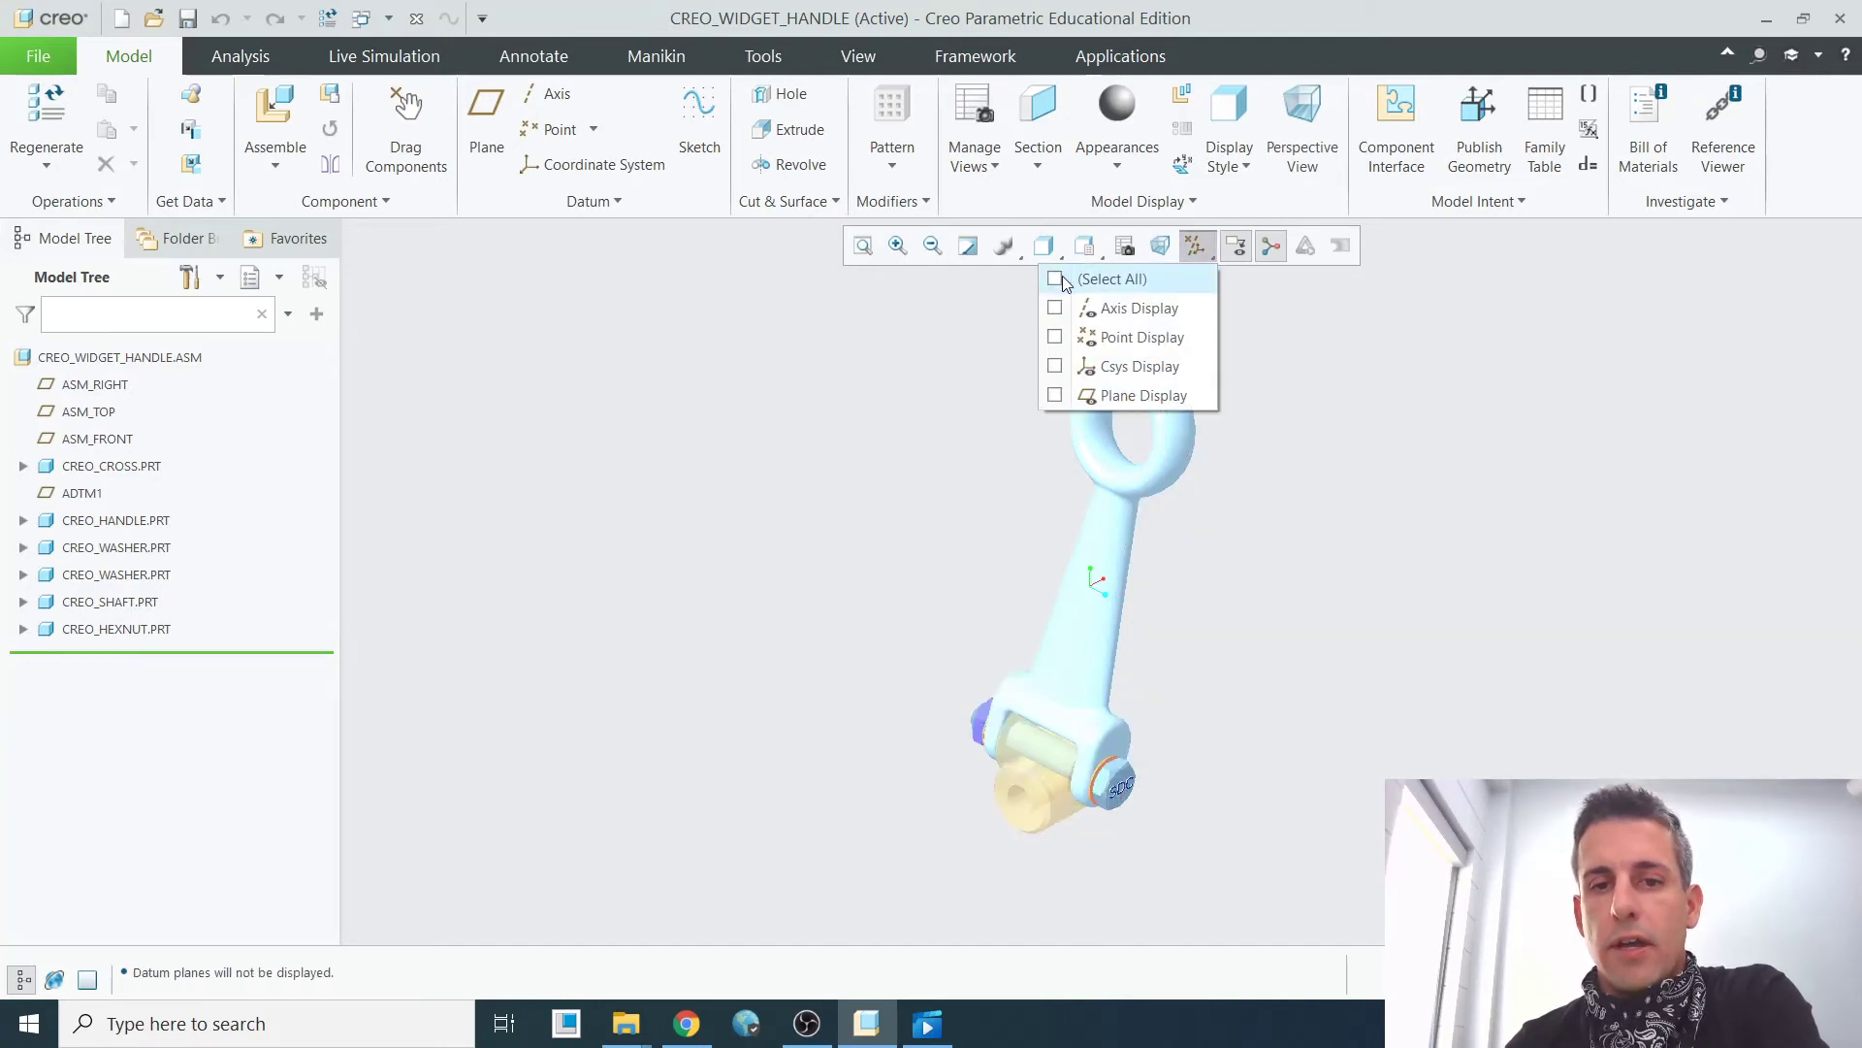
{"action": "left_click", "coordinate": [1059, 280]}
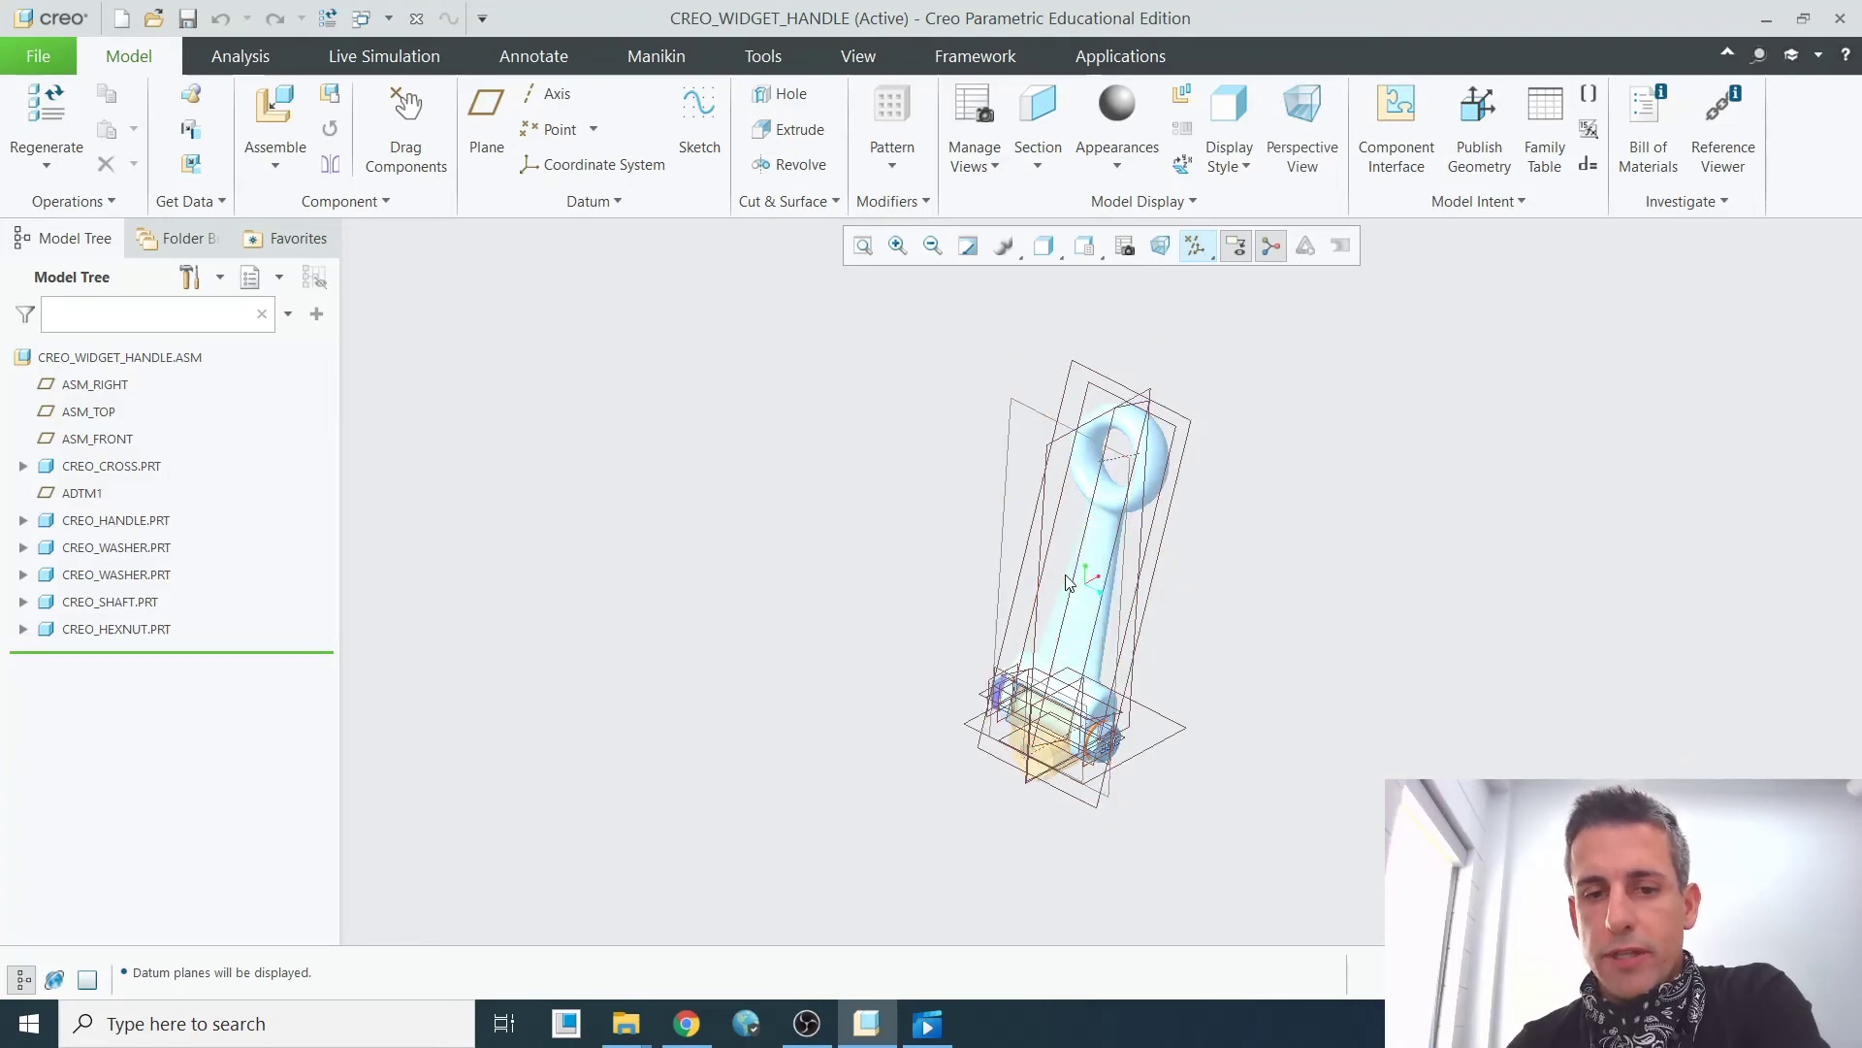
Zoom in and out on the widget handle assembly
{"action": "scroll", "coordinate": [1069, 577], "scroll_direction": "down", "scroll_amount": 3}
{"action": "scroll", "coordinate": [1069, 577], "scroll_direction": "up", "scroll_amount": 3}
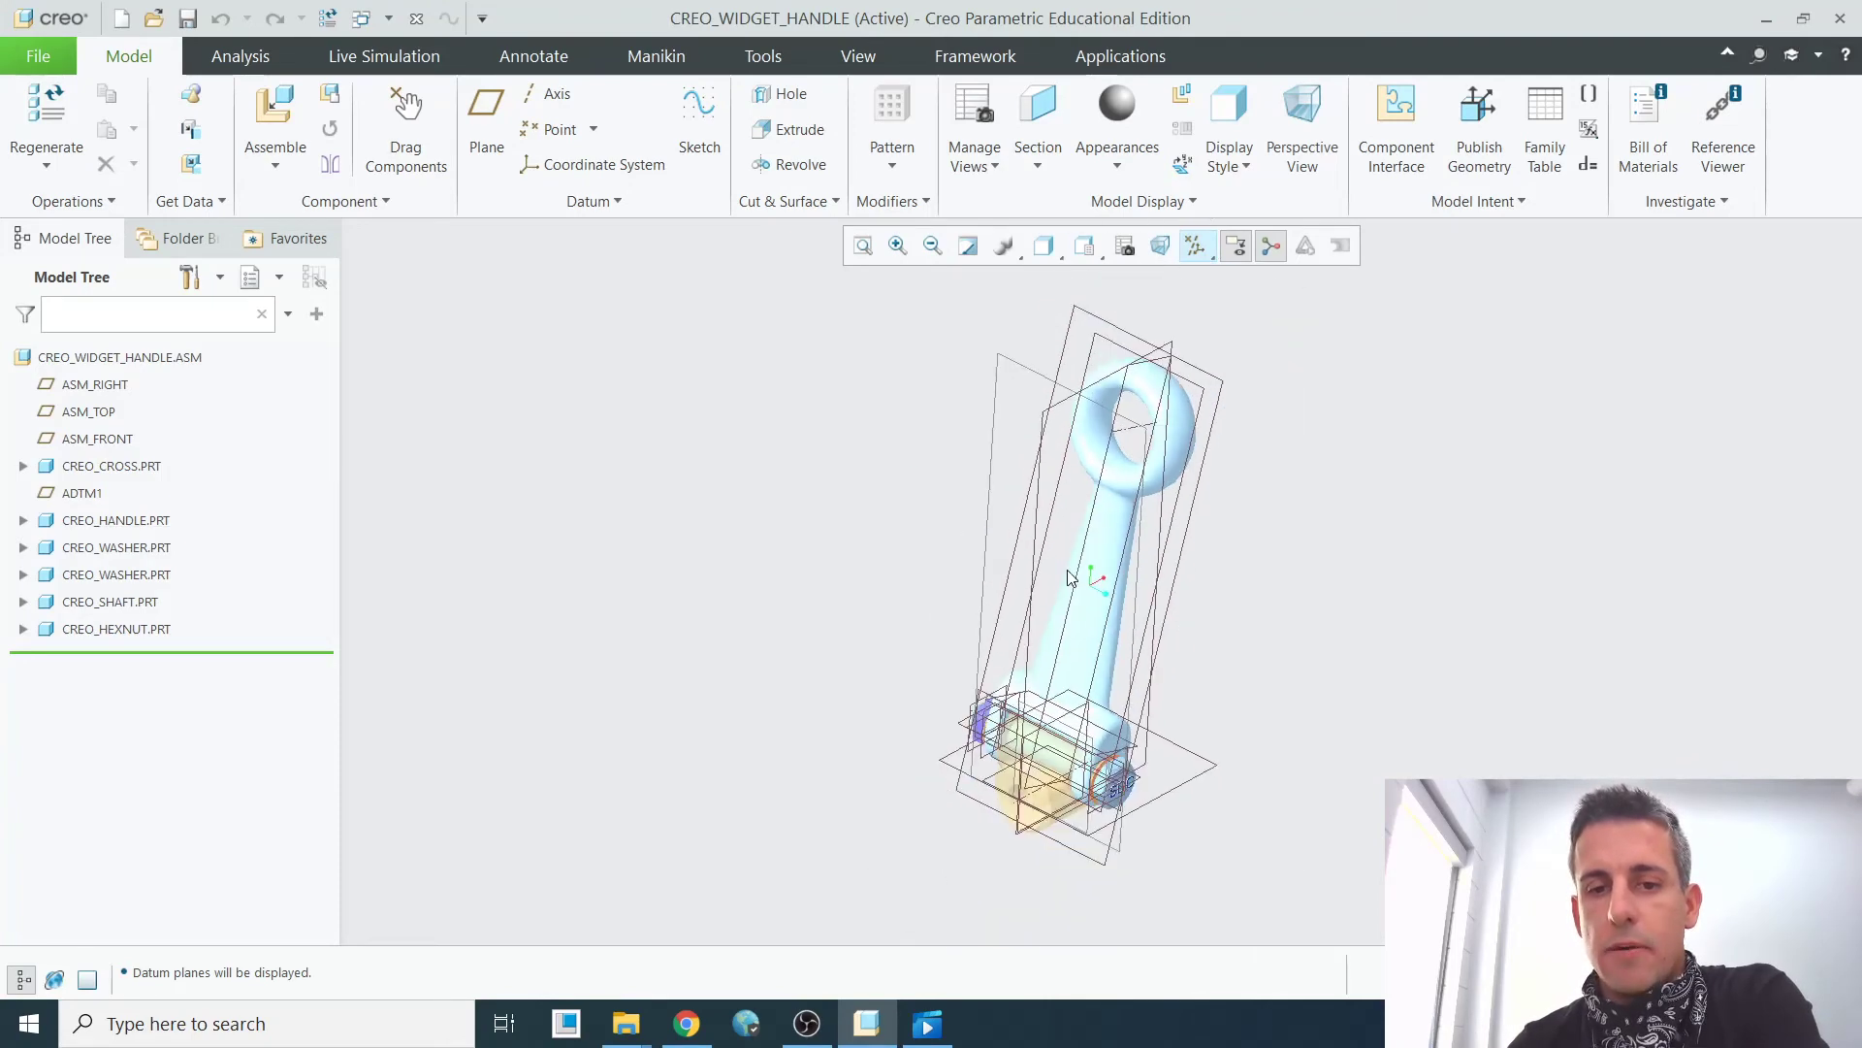
{"action": "scroll", "coordinate": [1072, 575], "scroll_direction": "down", "scroll_amount": 2}
{"action": "scroll", "coordinate": [1074, 572], "scroll_direction": "up", "scroll_amount": 1}
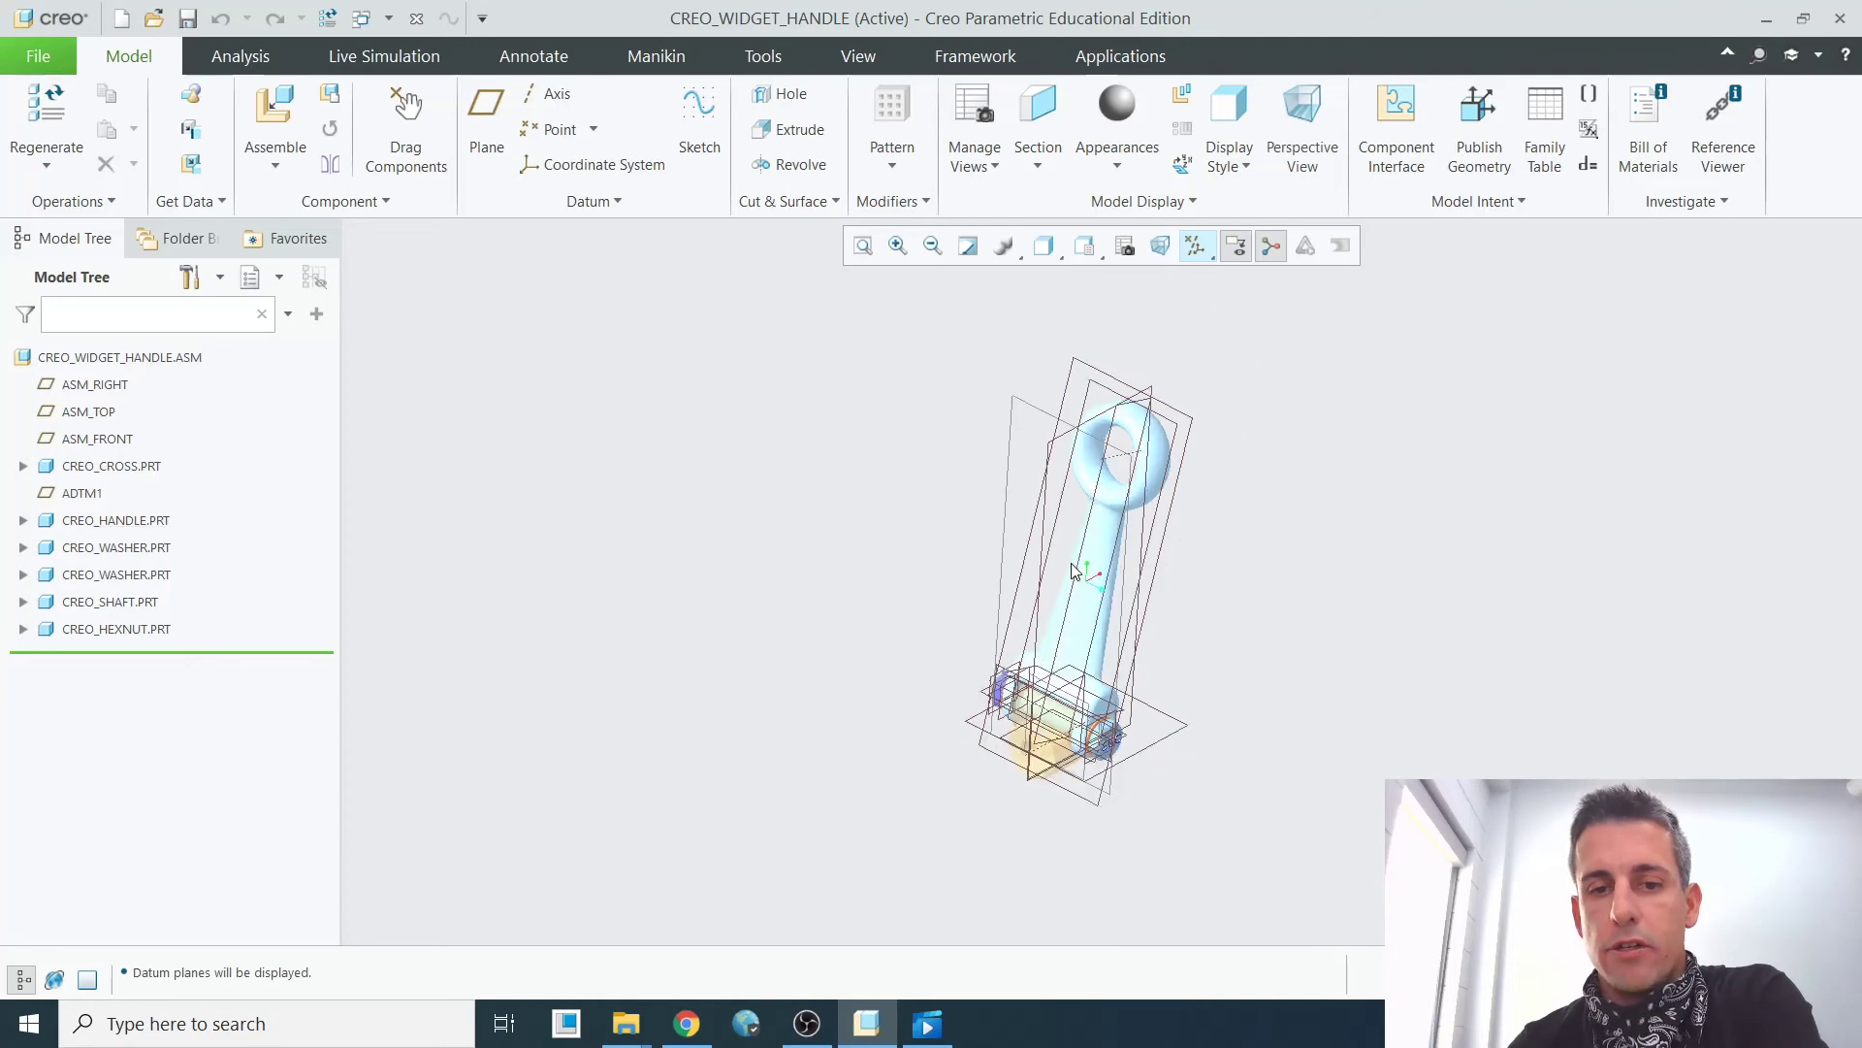
{"action": "scroll", "coordinate": [1073, 573], "scroll_direction": "down", "scroll_amount": 2}
{"action": "scroll", "coordinate": [1074, 572], "scroll_direction": "up", "scroll_amount": 2}
{"action": "scroll", "coordinate": [1074, 573], "scroll_direction": "down", "scroll_amount": 1}
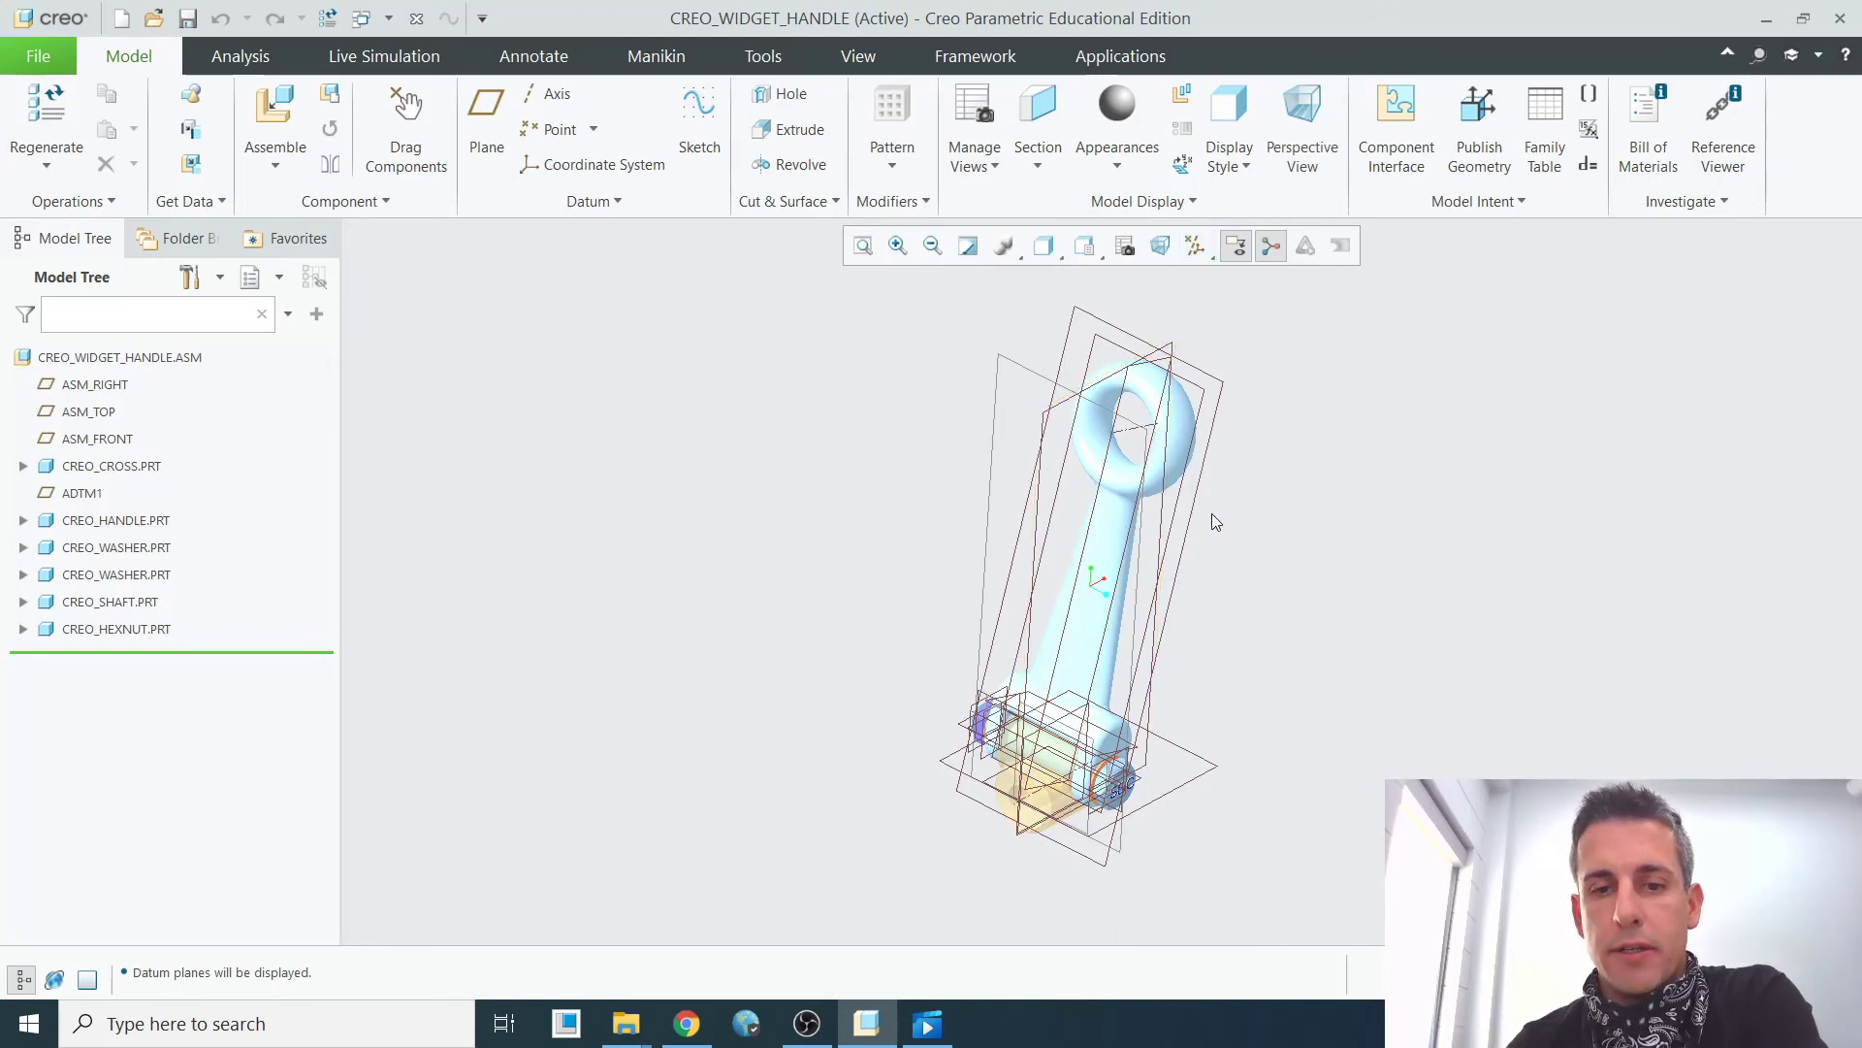
Spin the assembly until the nut faces front, then pan it sideways
{"action": "mouse_move", "coordinate": [1216, 522]}
{"action": "middle_mouse_down"}
{"action": "mouse_move", "coordinate": [990, 544]}
{"action": "mouse_move", "coordinate": [866, 594]}
{"action": "mouse_move", "coordinate": [1252, 521]}
{"action": "mouse_move", "coordinate": [951, 550]}
{"action": "mouse_move", "coordinate": [1146, 526]}
{"action": "middle_mouse_up"}
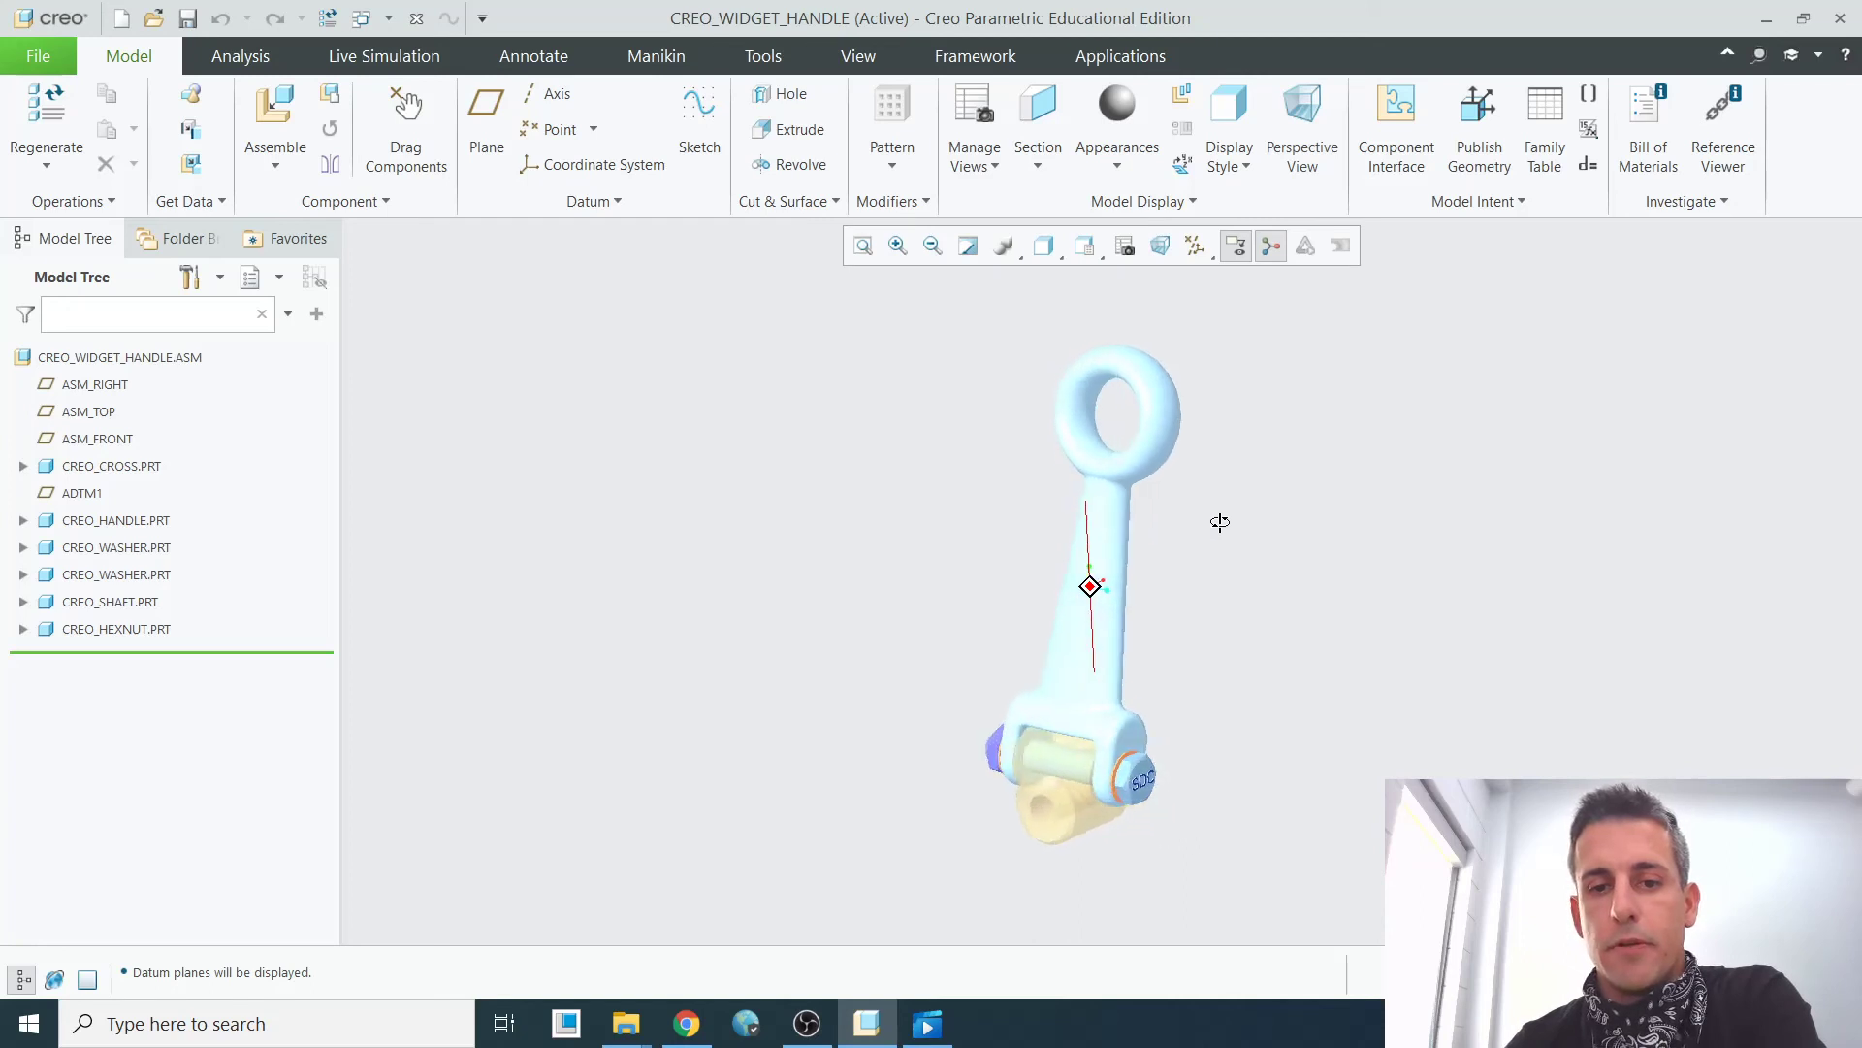
{"action": "middle_click_drag", "start_coordinate": [1259, 522], "coordinate": [1114, 543]}
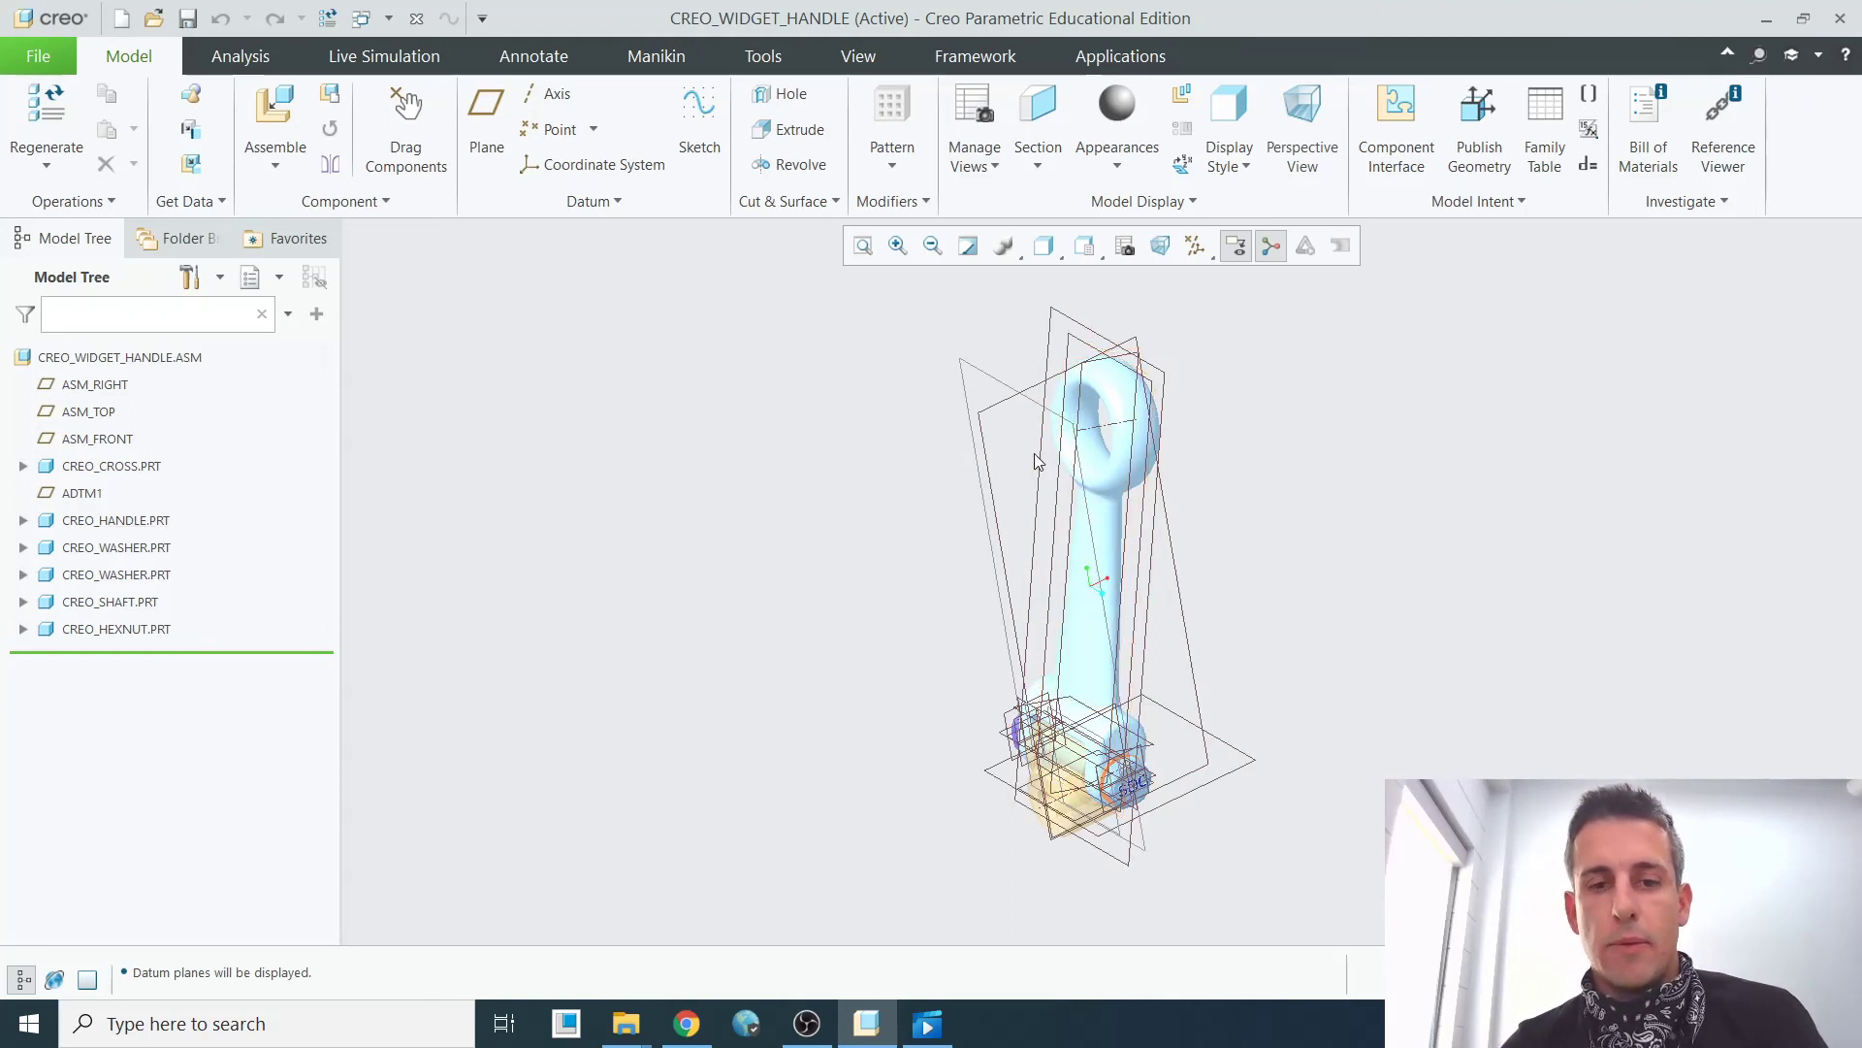
{"action": "scroll", "coordinate": [1023, 469], "scroll_direction": "up", "scroll_amount": 1}
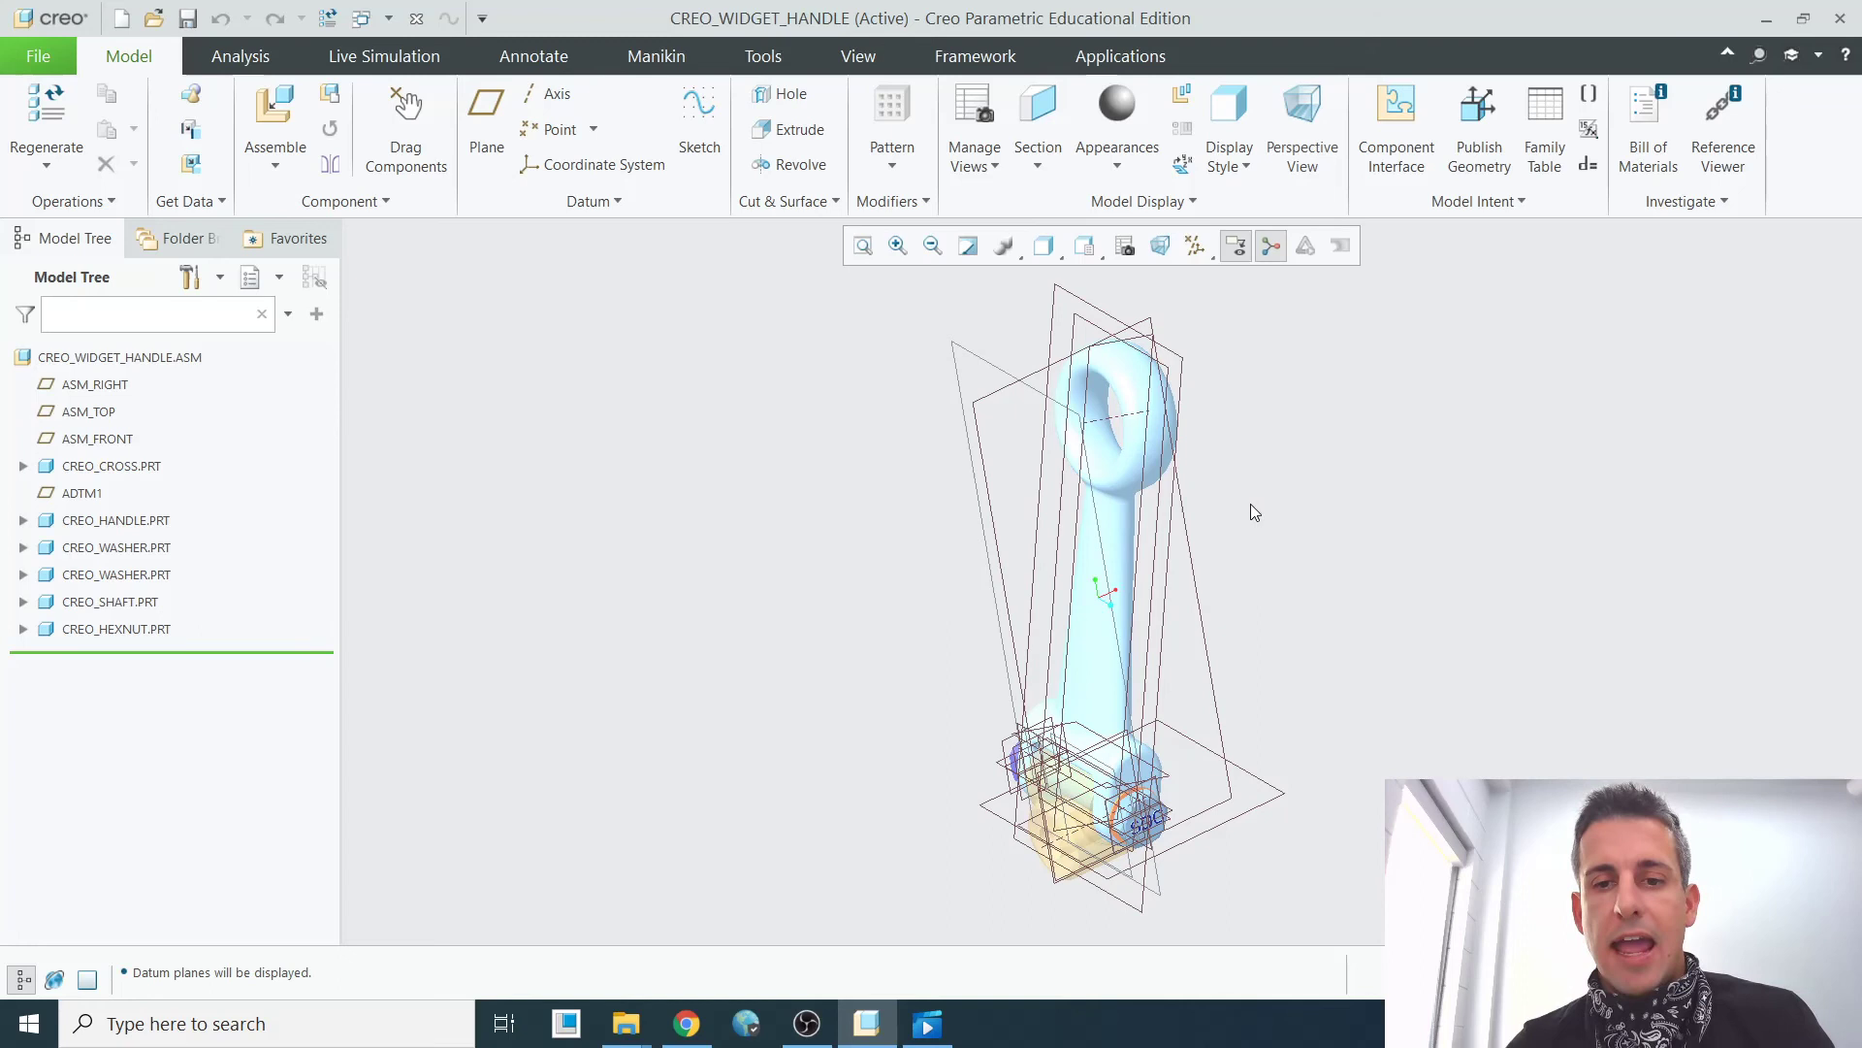
{"action": "mouse_move", "coordinate": [1258, 503]}
{"action": "middle_mouse_down", "text": "shift"}
{"action": "mouse_move", "coordinate": [1027, 515]}
{"action": "mouse_move", "coordinate": [1504, 486]}
{"action": "mouse_move", "coordinate": [1053, 511]}
{"action": "mouse_move", "coordinate": [1048, 411]}
{"action": "mouse_move", "coordinate": [1085, 457]}
{"action": "mouse_move", "coordinate": [1089, 603]}
{"action": "mouse_move", "coordinate": [1169, 437]}
{"action": "mouse_move", "coordinate": [1197, 449]}
{"action": "mouse_move", "coordinate": [1197, 569]}
{"action": "mouse_move", "coordinate": [1475, 513]}
{"action": "mouse_move", "coordinate": [1047, 524]}
{"action": "mouse_move", "coordinate": [1395, 495]}
{"action": "mouse_move", "coordinate": [1151, 515]}
{"action": "middle_mouse_up", "text": "shift"}
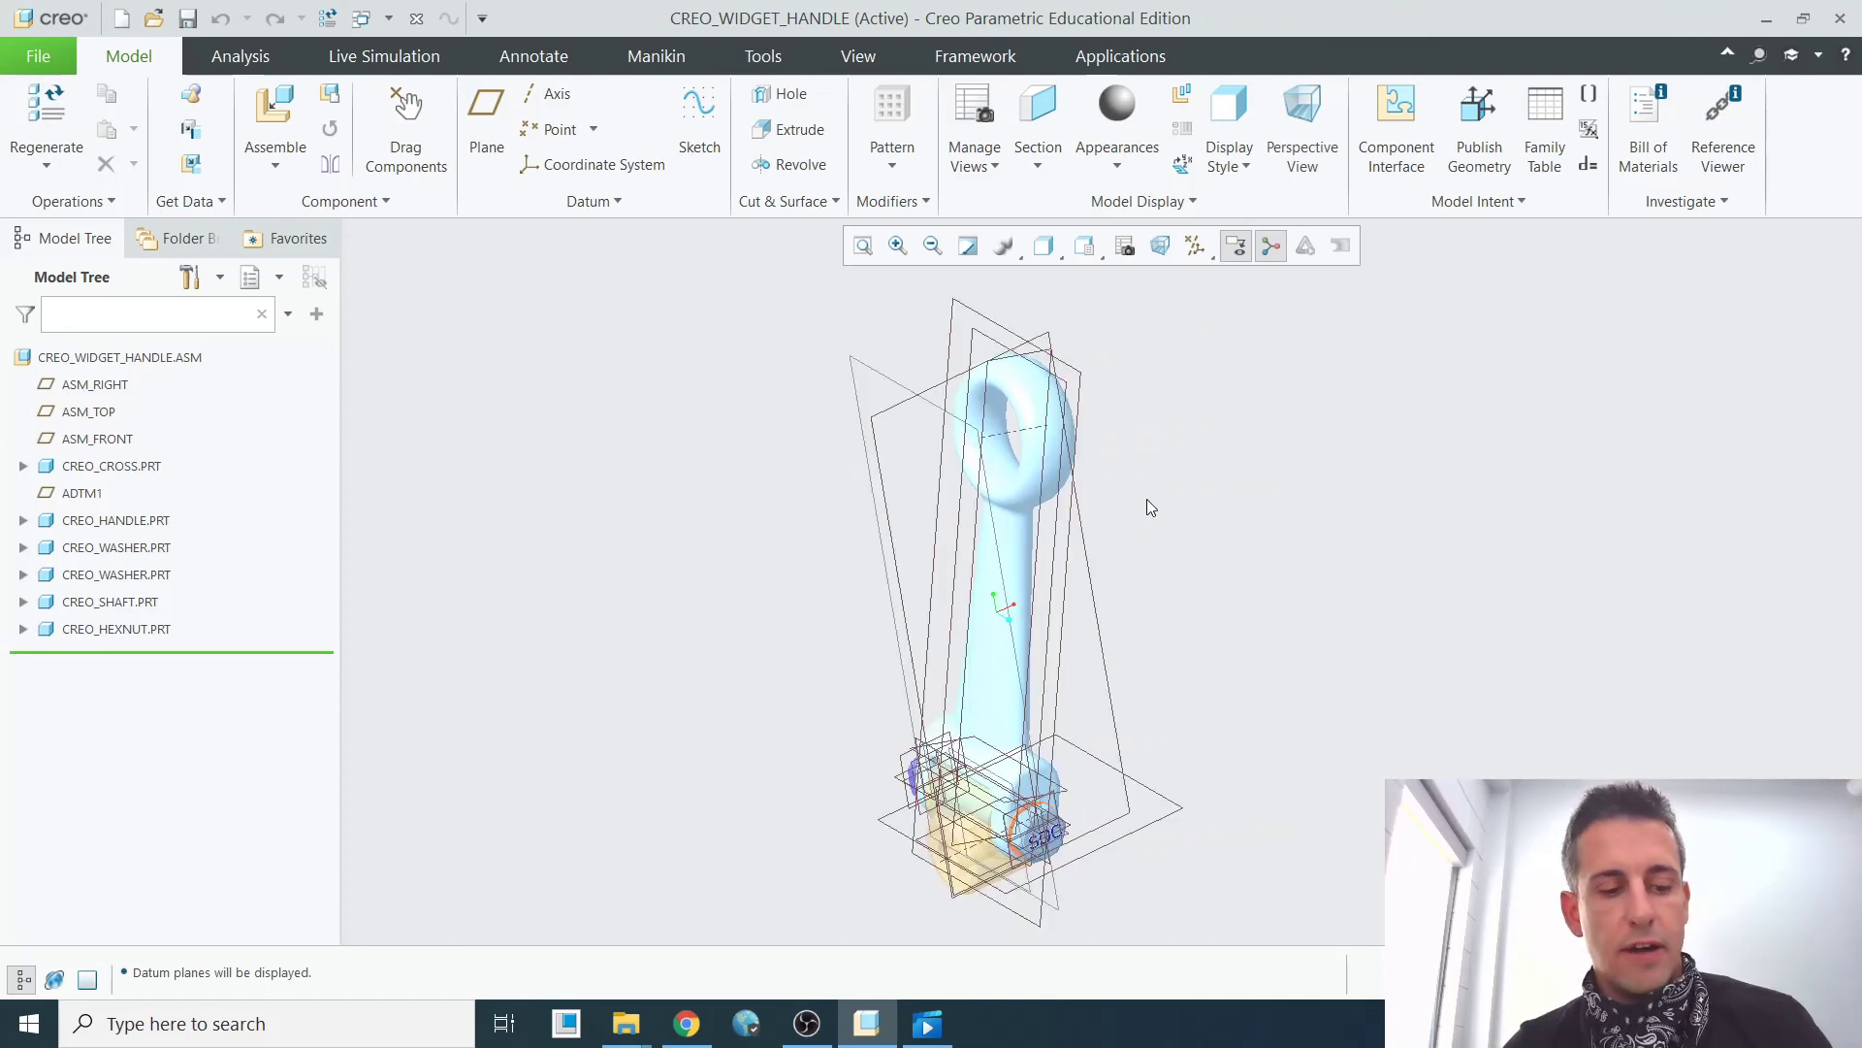